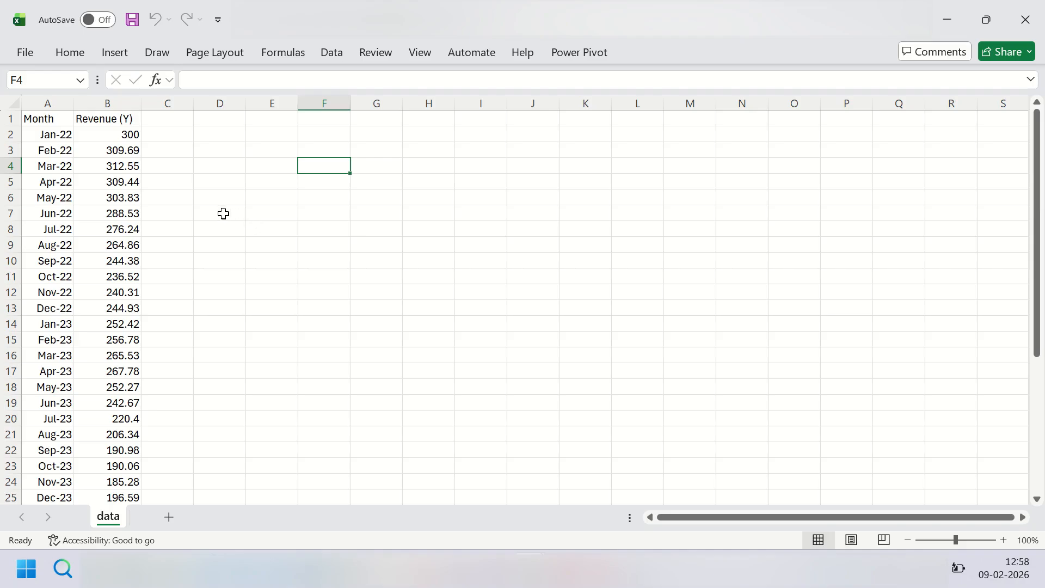
Step: Examine the monthly revenue data in columns A and B, from the first month down to the last
{"action": "left_click", "coordinate": [127, 137]}
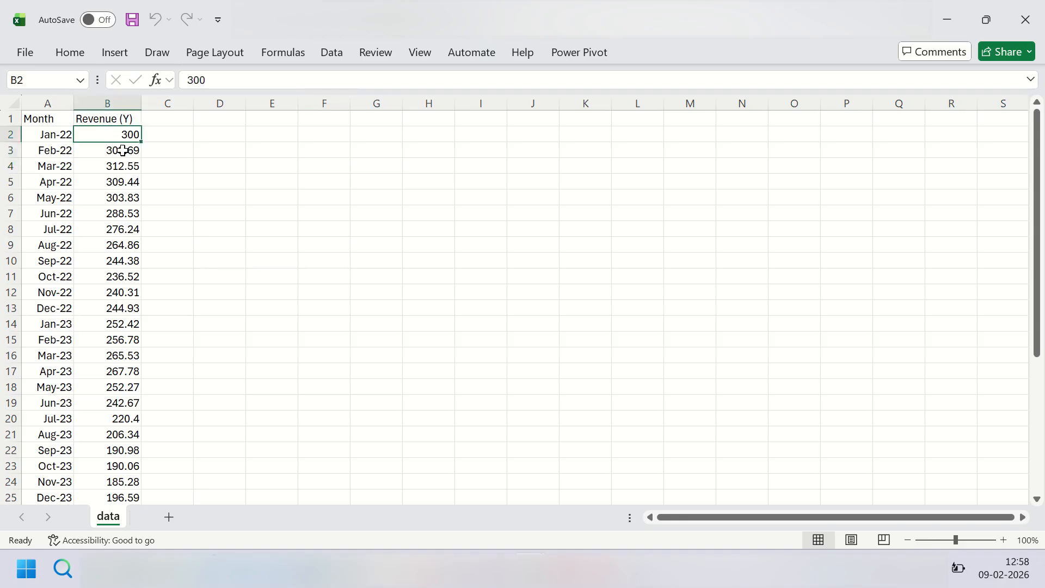
{"action": "left_click", "coordinate": [123, 148]}
{"action": "left_click", "coordinate": [64, 135]}
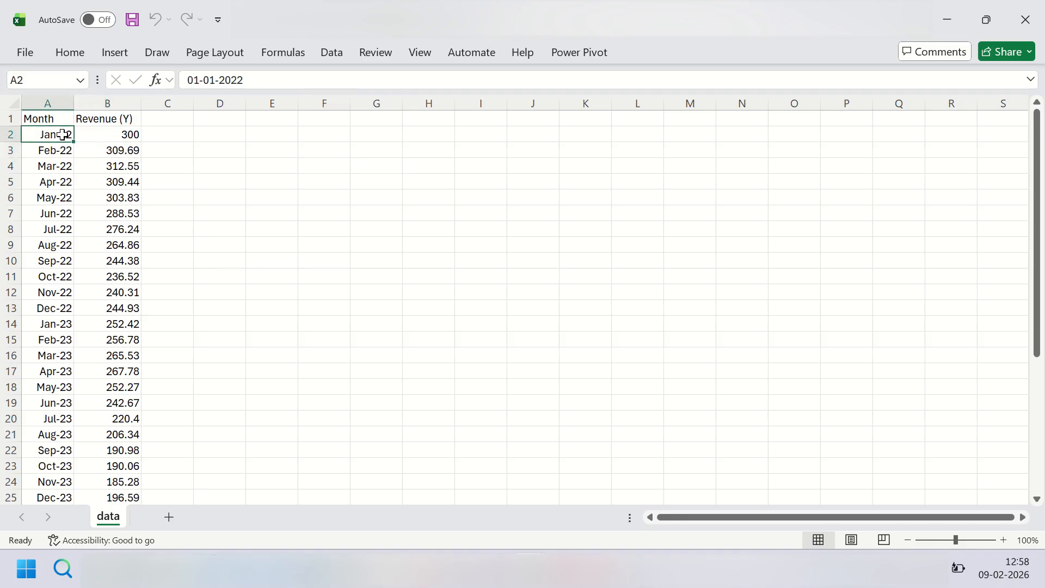
{"action": "left_click", "coordinate": [62, 149]}
{"action": "left_click", "coordinate": [58, 167]}
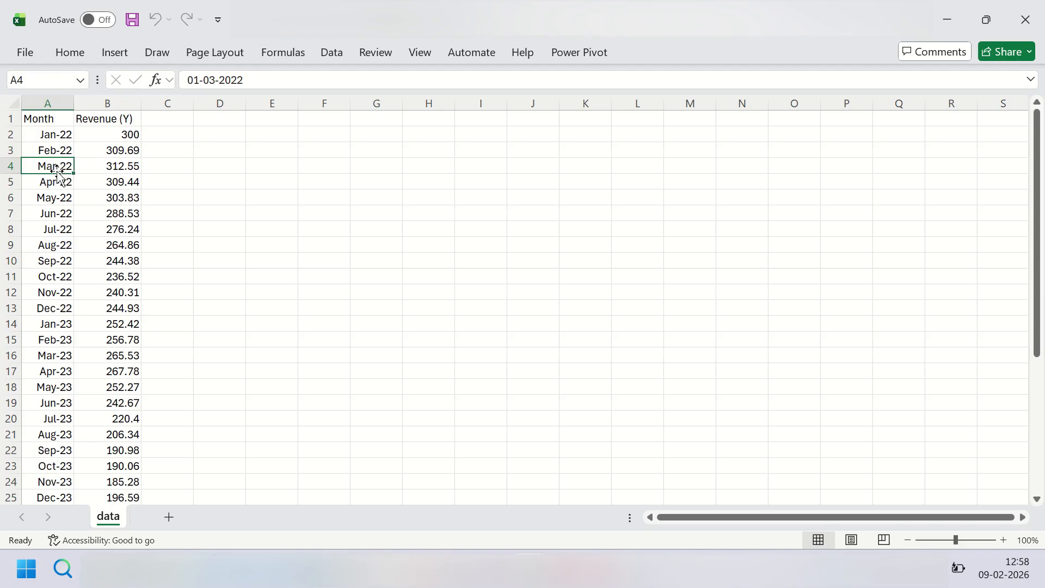
{"action": "left_click", "coordinate": [123, 168]}
{"action": "left_click", "coordinate": [59, 132]}
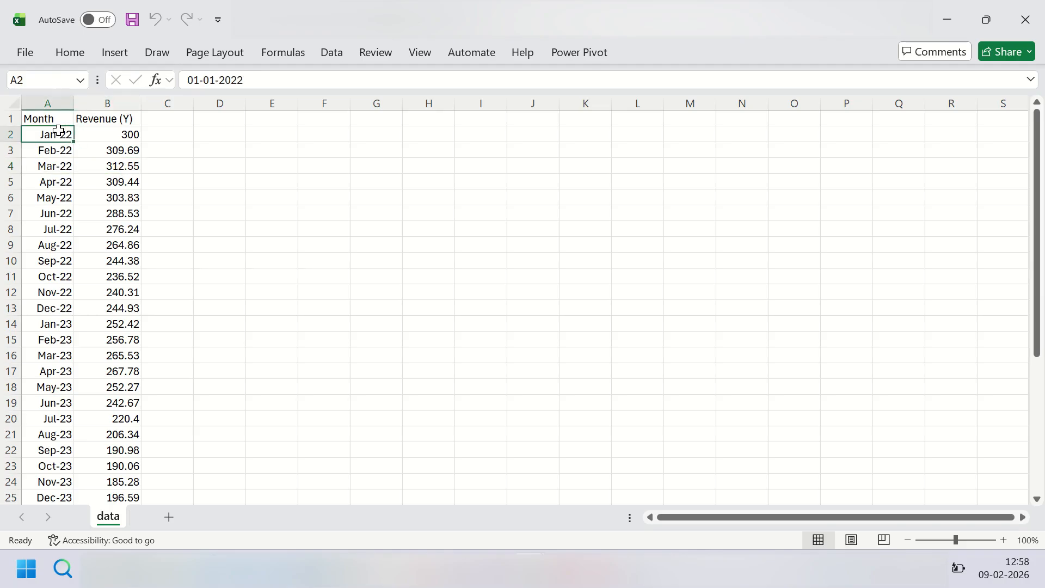
{"action": "key", "text": "ctrl+shift+Down"}
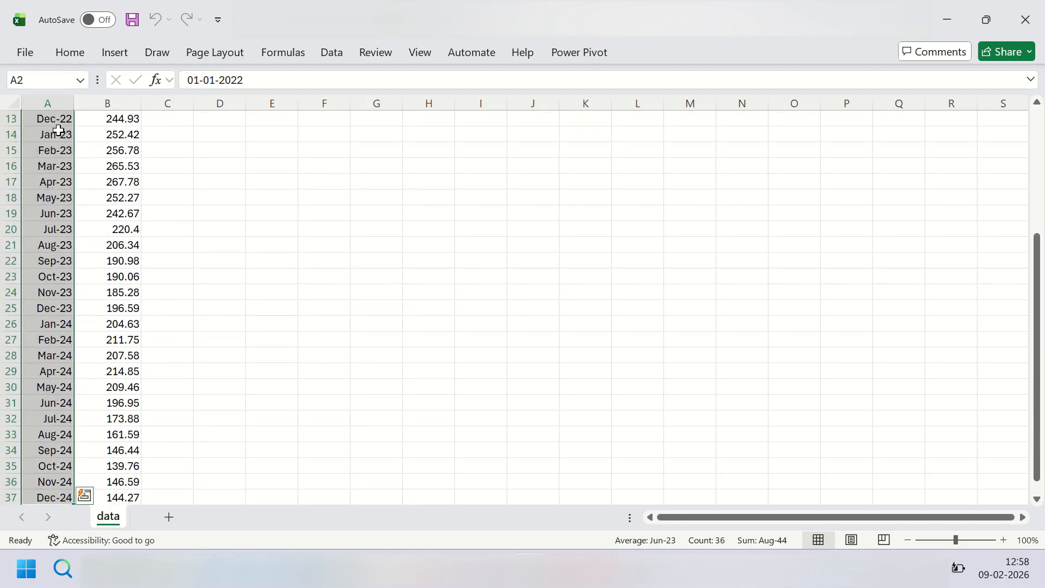
{"action": "key", "text": "ctrl+Home"}
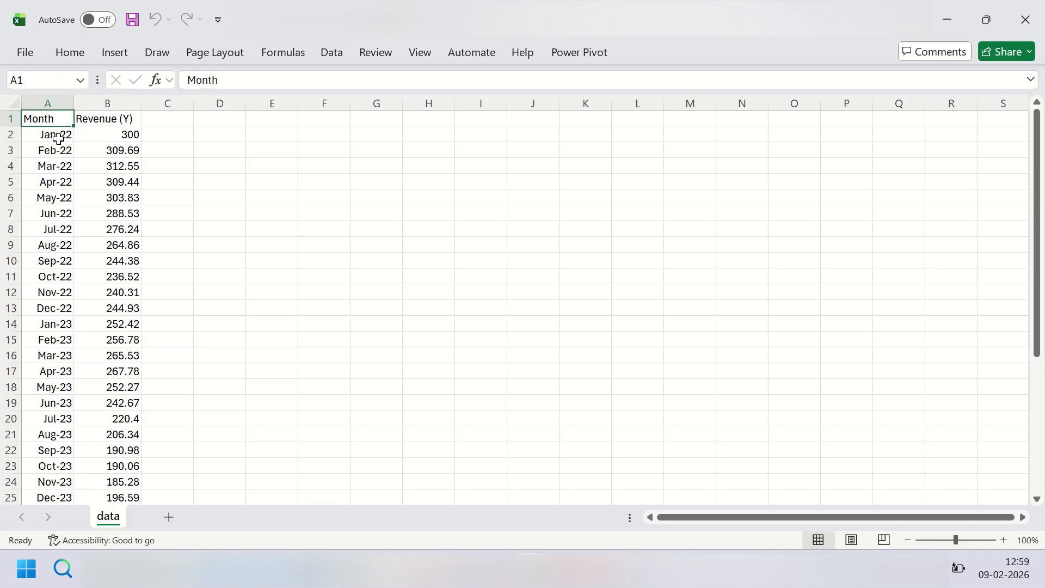
{"action": "left_click", "coordinate": [58, 138]}
{"action": "left_click", "coordinate": [56, 153]}
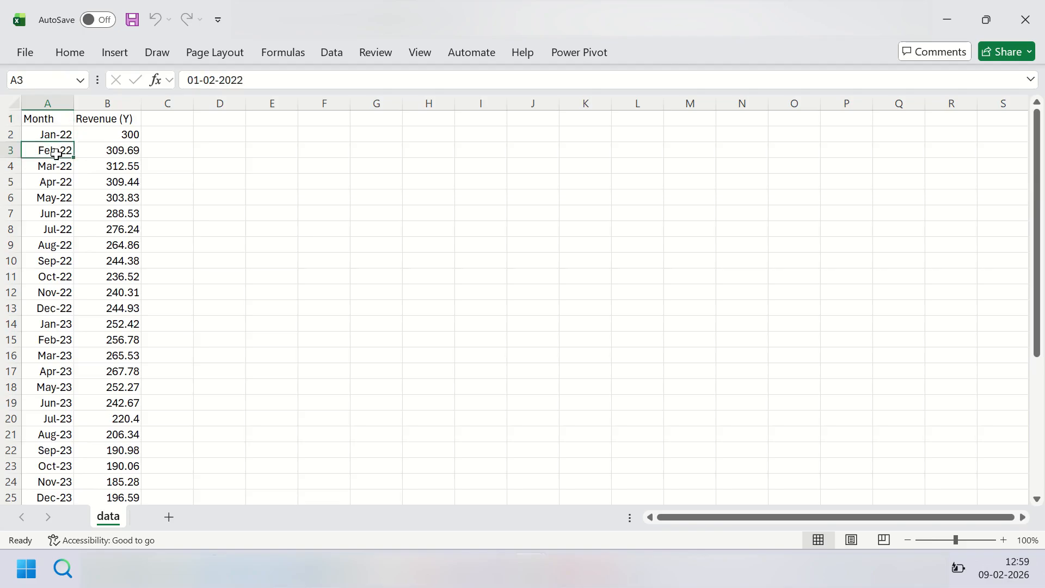
Step: Insert a basic 2-D line chart from the full Month and Revenue (Y) data, including the headers
{"action": "key", "text": "Up"}
{"action": "key", "text": "Up"}
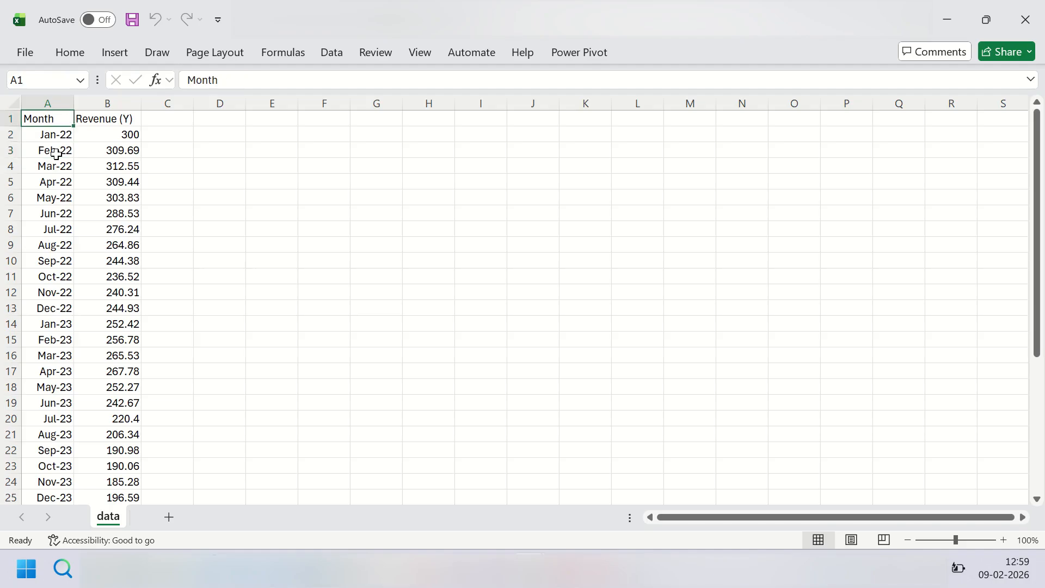
{"action": "key", "text": "shift+Right"}
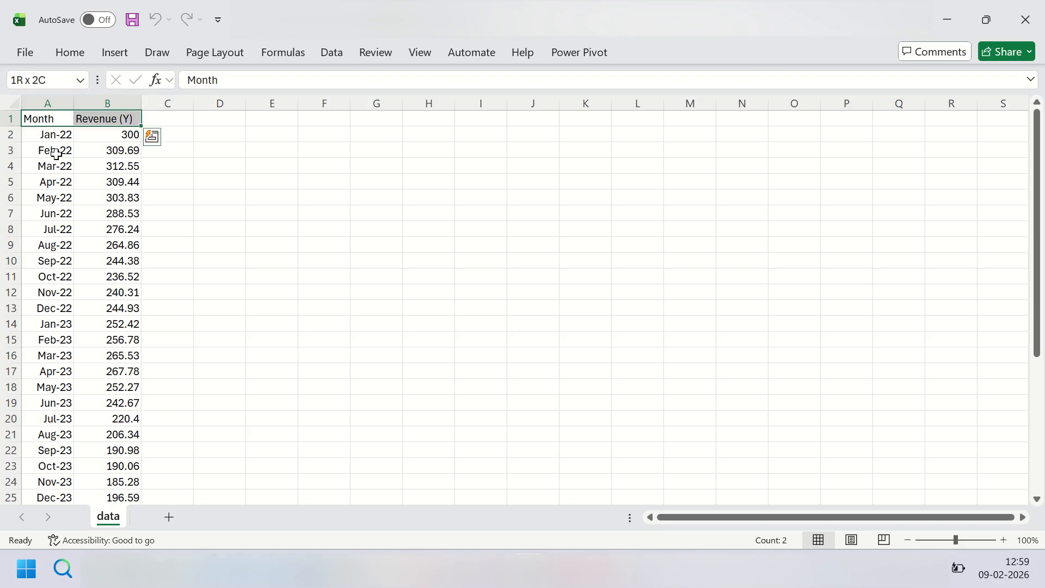
{"action": "key", "text": "ctrl+shift+Down"}
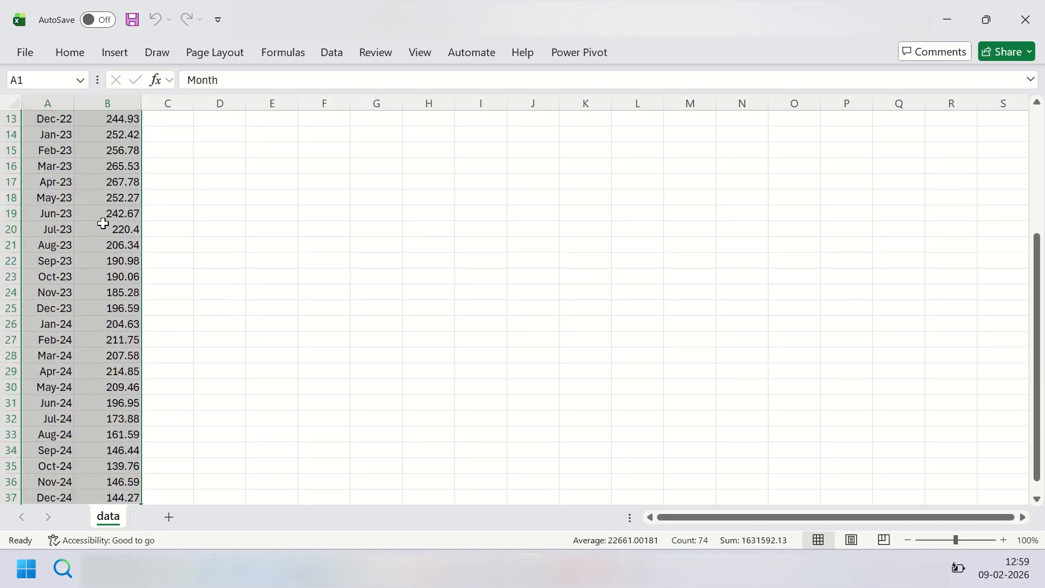
{"action": "scroll", "coordinate": [103, 224], "scroll_direction": "up", "scroll_amount": 4}
{"action": "left_click", "coordinate": [115, 53]}
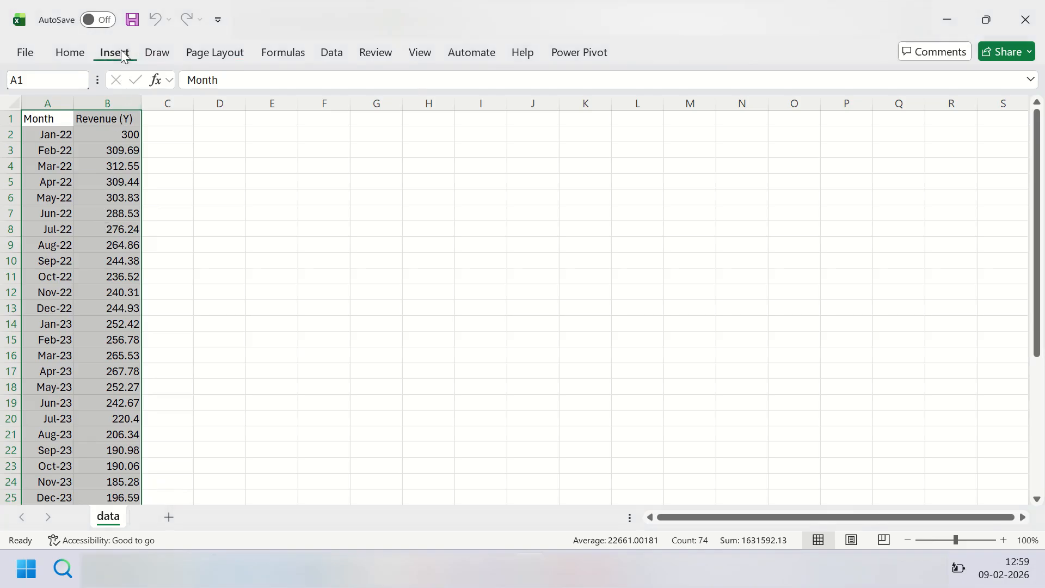
{"action": "left_click", "coordinate": [428, 99]}
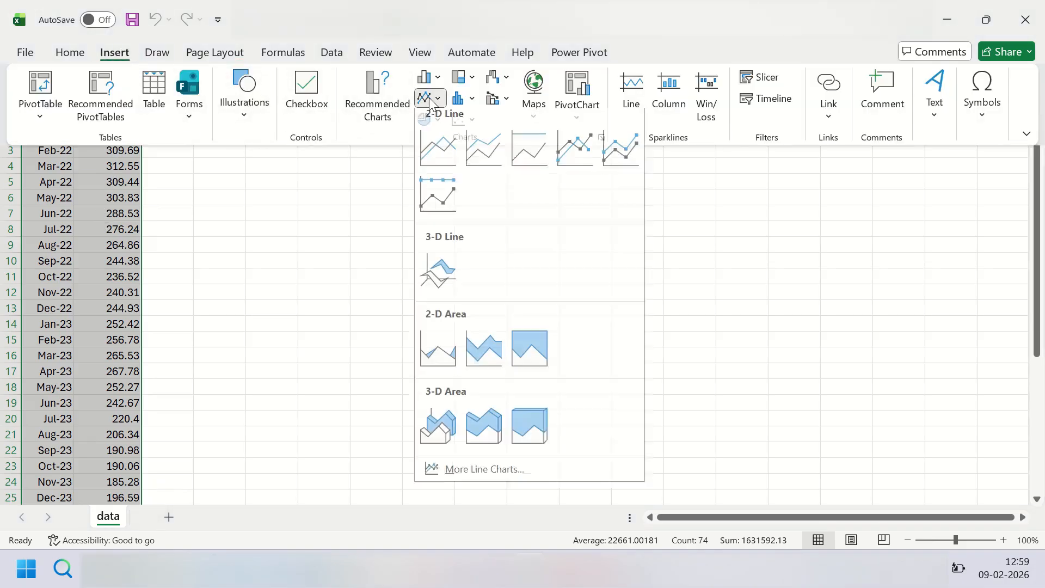
{"action": "left_click", "coordinate": [435, 153]}
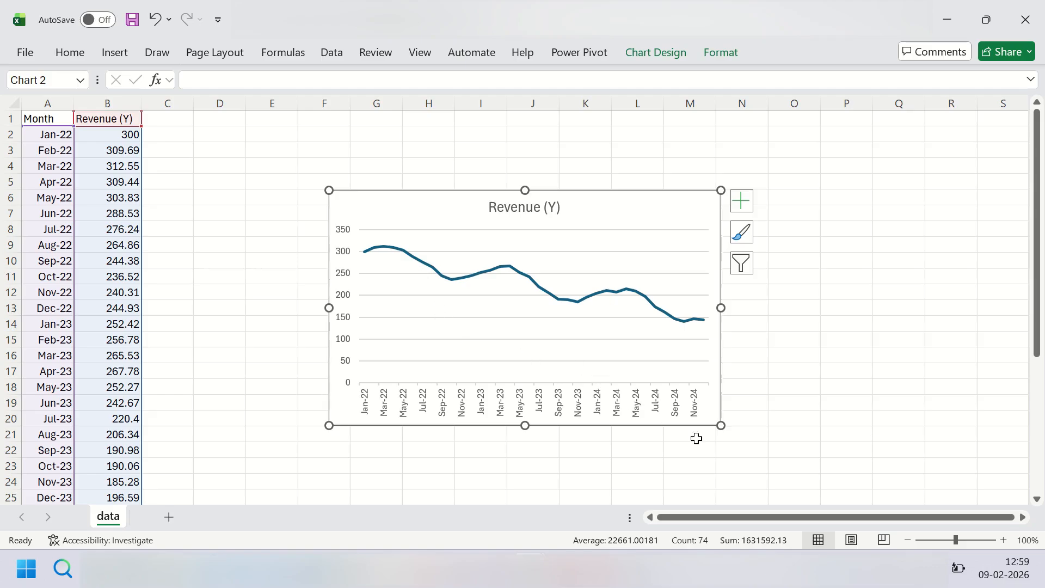
Step: Move the revenue chart up to row 1 and enlarge it to span about columns F to Q, down to row 22
{"action": "left_click_drag", "start_coordinate": [721, 425], "coordinate": [745, 463]}
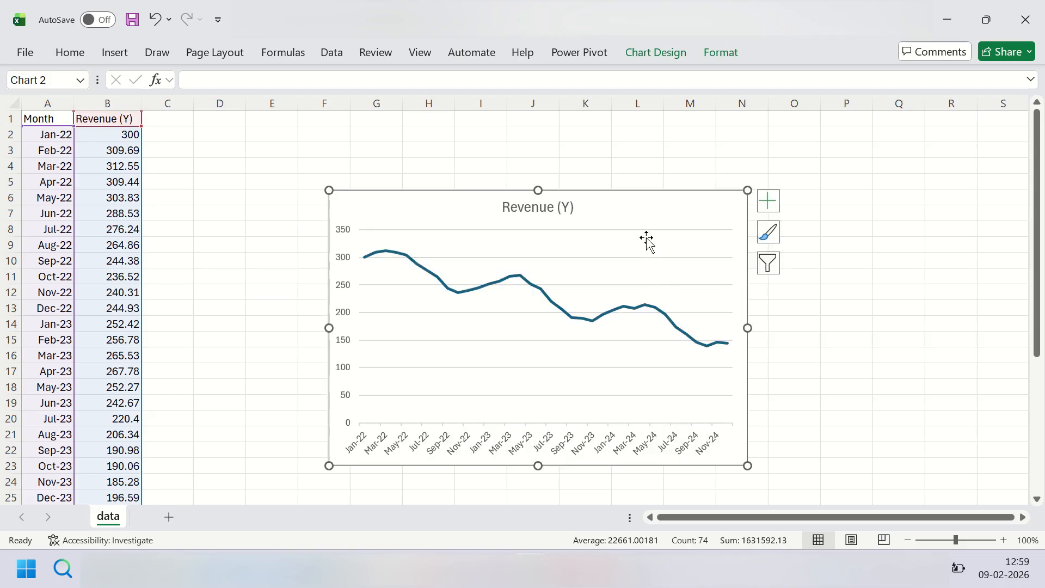
{"action": "left_click_drag", "start_coordinate": [646, 240], "coordinate": [639, 166]}
{"action": "left_click_drag", "start_coordinate": [749, 393], "coordinate": [880, 448]}
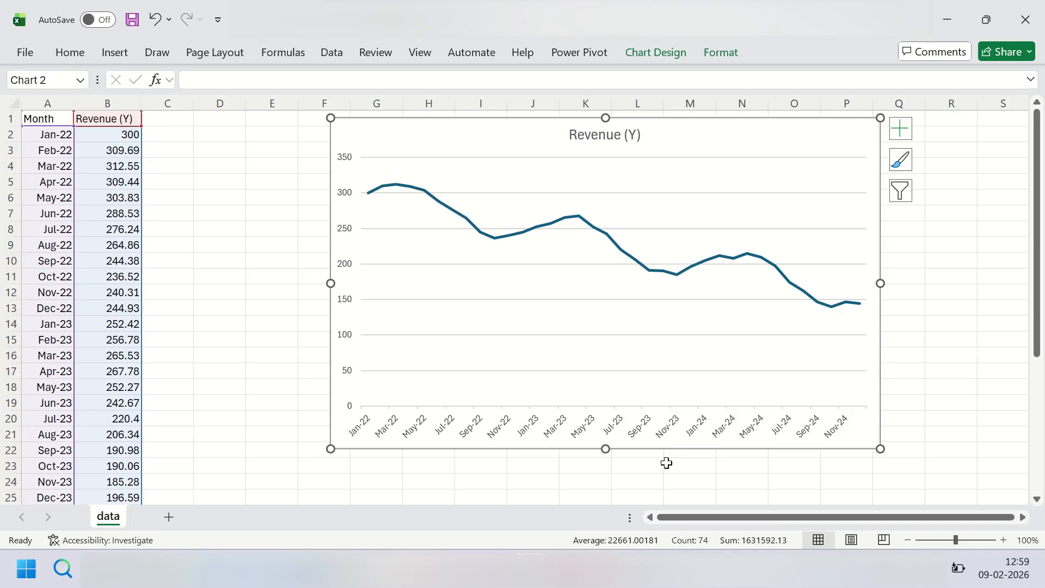
Step: Set the minimum bound of the chart's vertical axis to 50 and close the axis formatting
{"action": "double_click", "coordinate": [347, 306]}
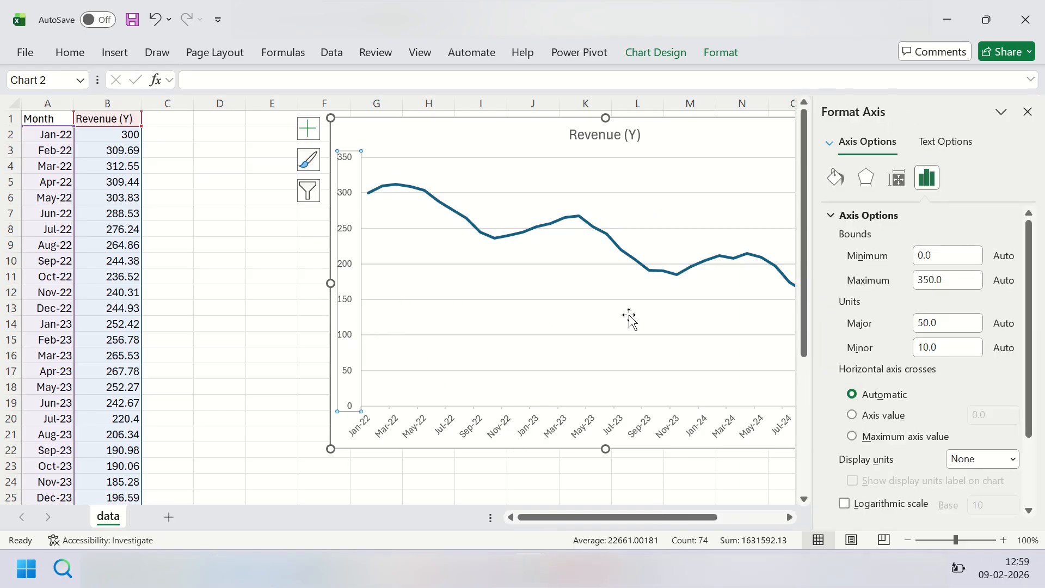
{"action": "left_click", "coordinate": [936, 257]}
{"action": "double_click", "coordinate": [936, 257]}
{"action": "type", "text": "5"}
{"action": "key", "text": "Return"}
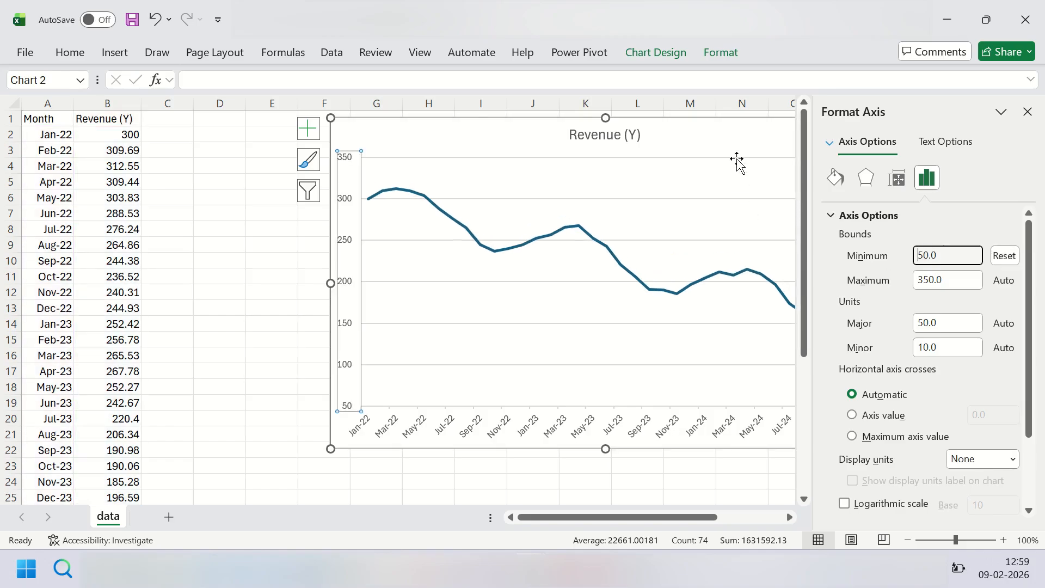
{"action": "left_click", "coordinate": [735, 149]}
{"action": "left_click", "coordinate": [1027, 112]}
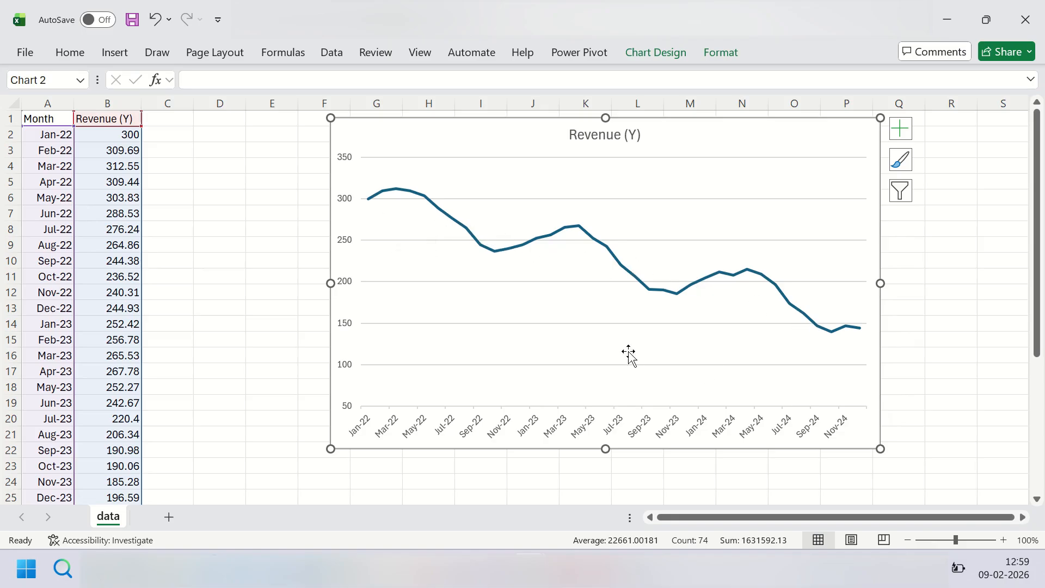
Step: Enlarge the chart to about column R and row 24 so every month is labelled, and remove its gridlines
{"action": "left_click_drag", "start_coordinate": [878, 447], "coordinate": [943, 481]}
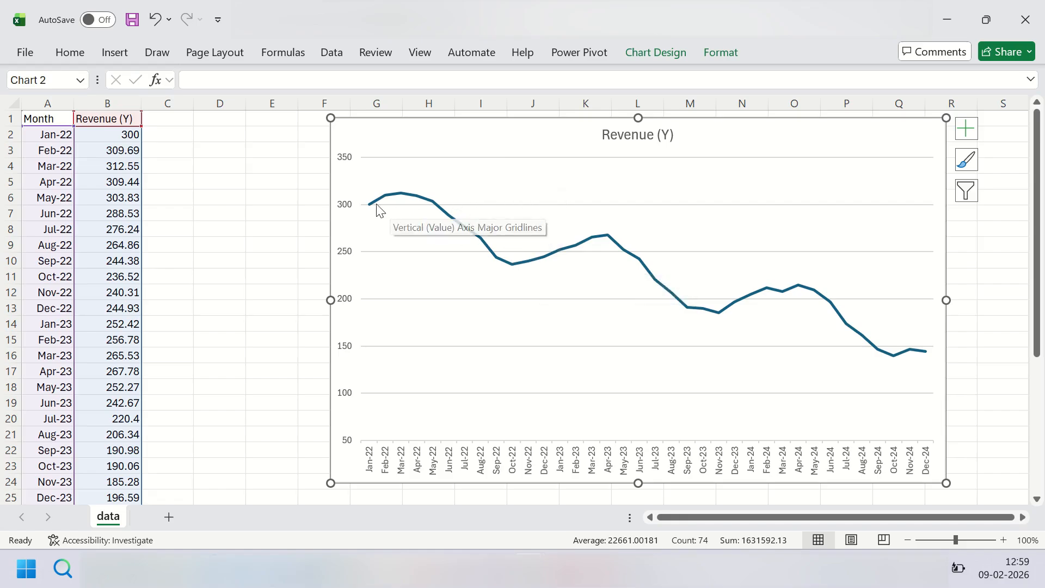
{"action": "mouse_move", "coordinate": [369, 205]}
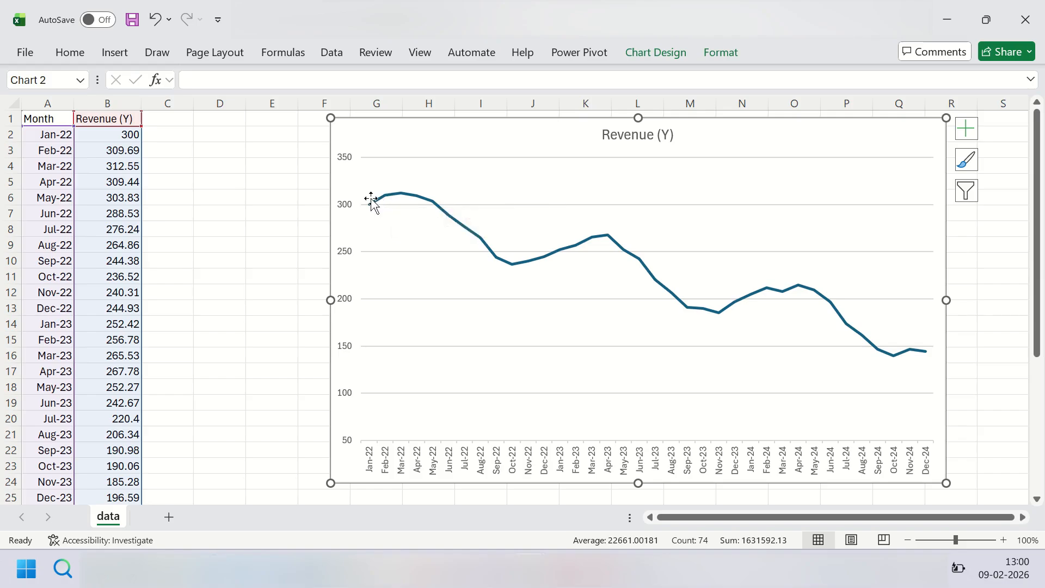
{"action": "mouse_move", "coordinate": [396, 195]}
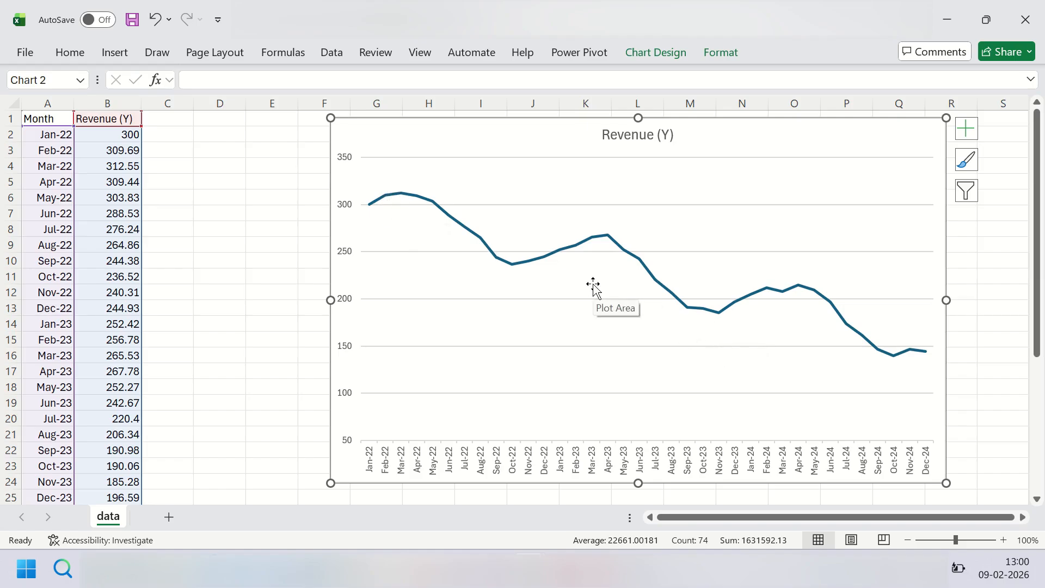
{"action": "left_click", "coordinate": [966, 128]}
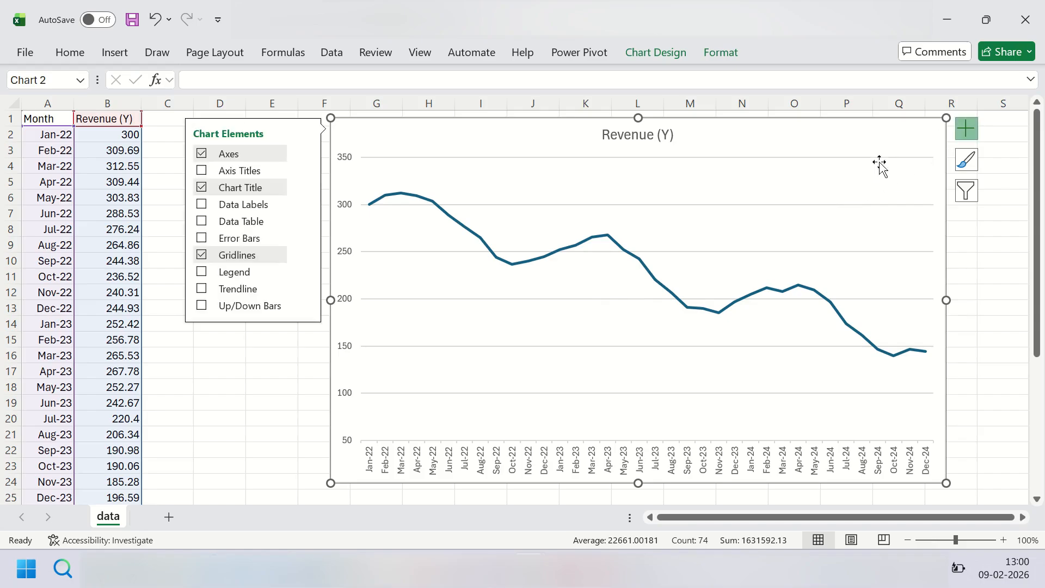
{"action": "left_click", "coordinate": [203, 255]}
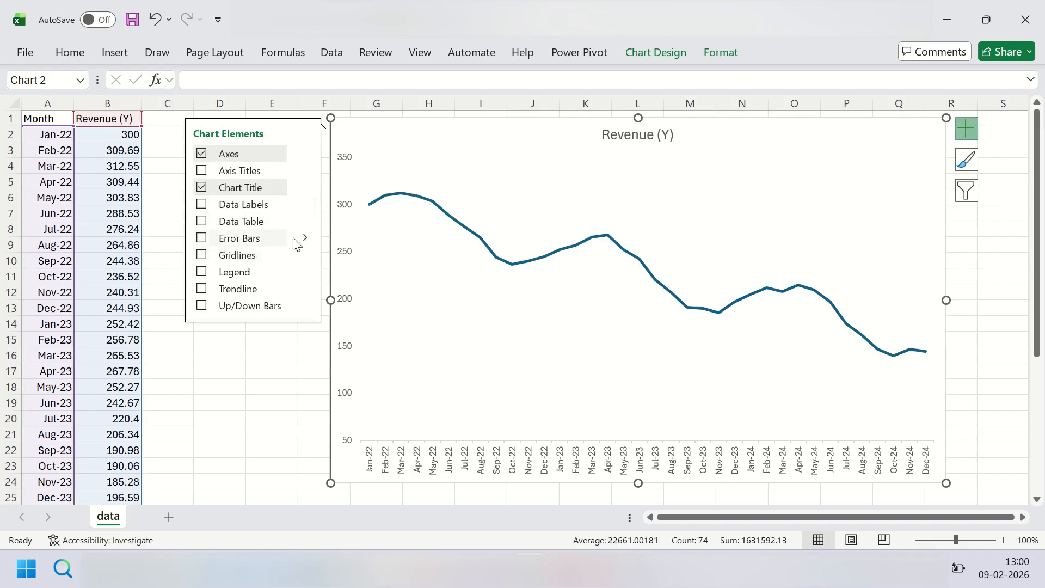
Step: Apply the light chart style with vertical drop lines beneath the revenue line, then deselect the chart
{"action": "left_click", "coordinate": [665, 55]}
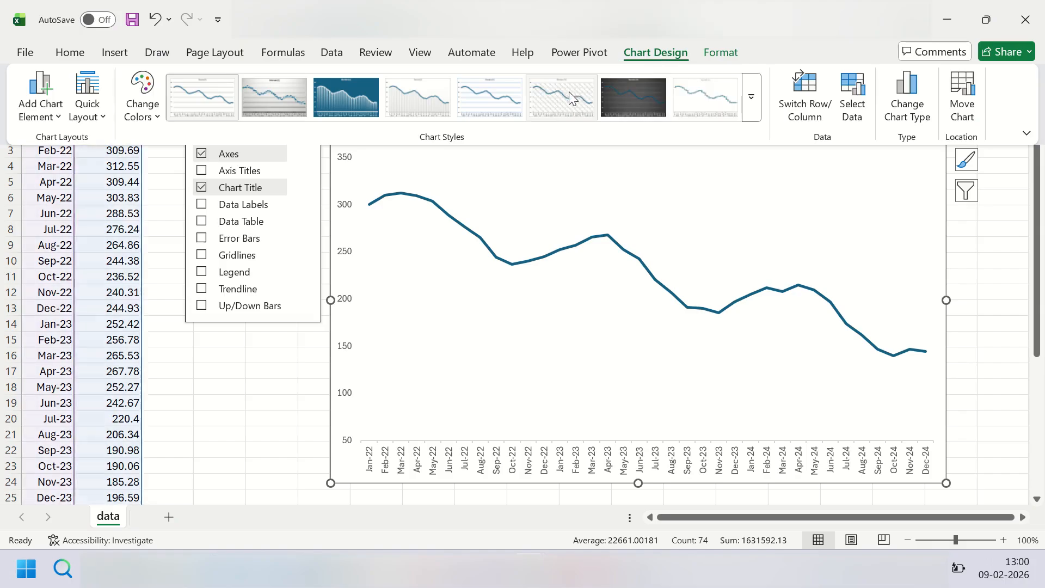
{"action": "left_click", "coordinate": [416, 107]}
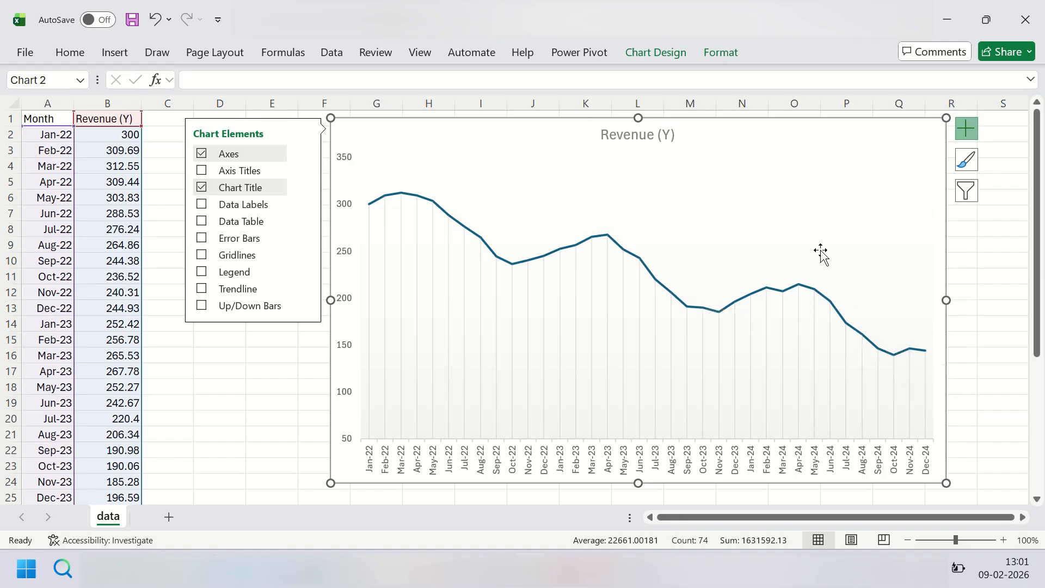
{"action": "left_click", "coordinate": [752, 194]}
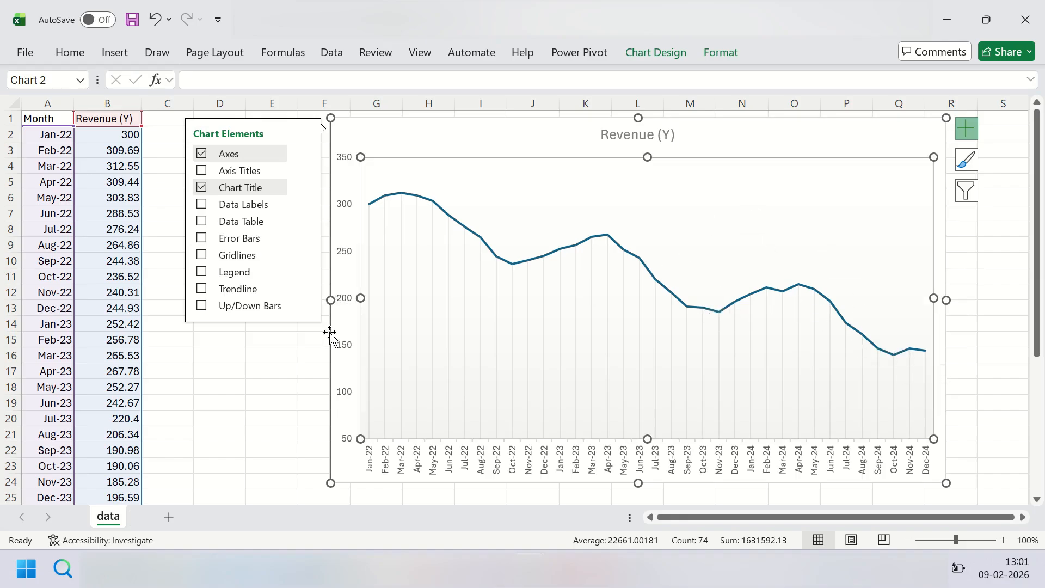
{"action": "left_click", "coordinate": [540, 143]}
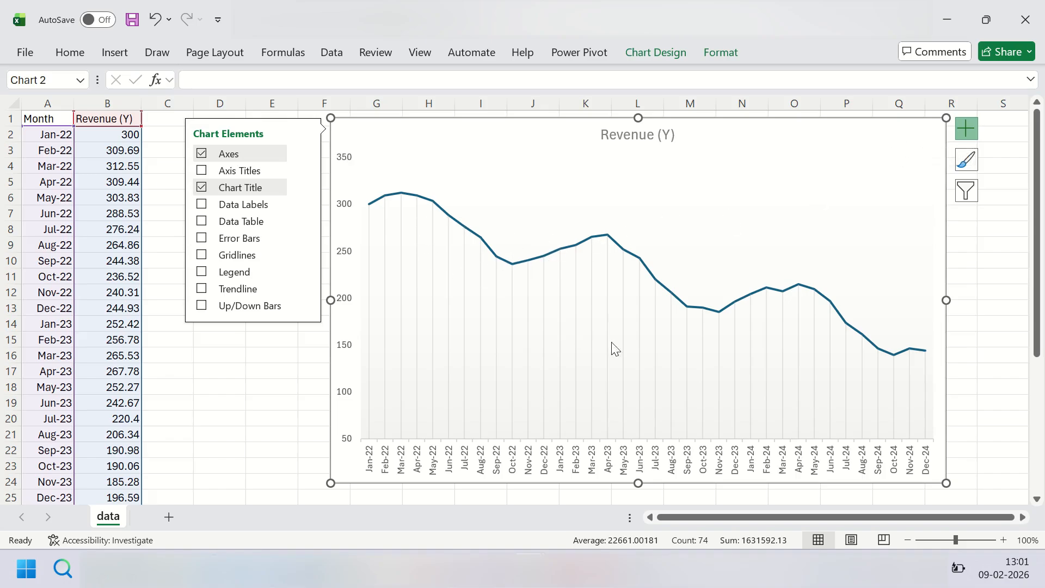
{"action": "left_click", "coordinate": [883, 114]}
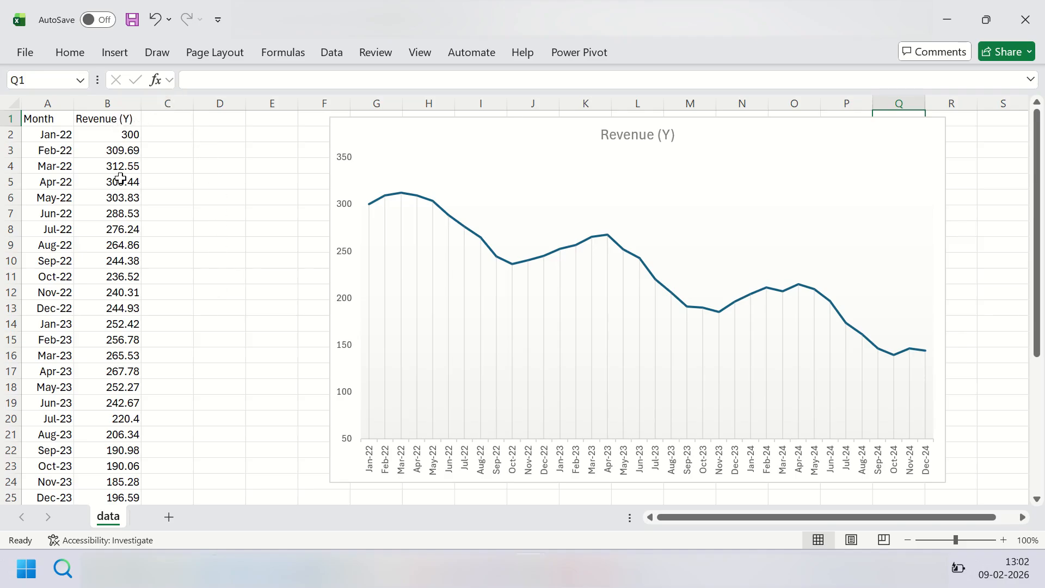
Step: Widen column C slightly and enter the header "Revenue T-12" in C1
{"action": "left_click_drag", "start_coordinate": [196, 107], "coordinate": [209, 109]}
{"action": "double_click", "coordinate": [185, 121]}
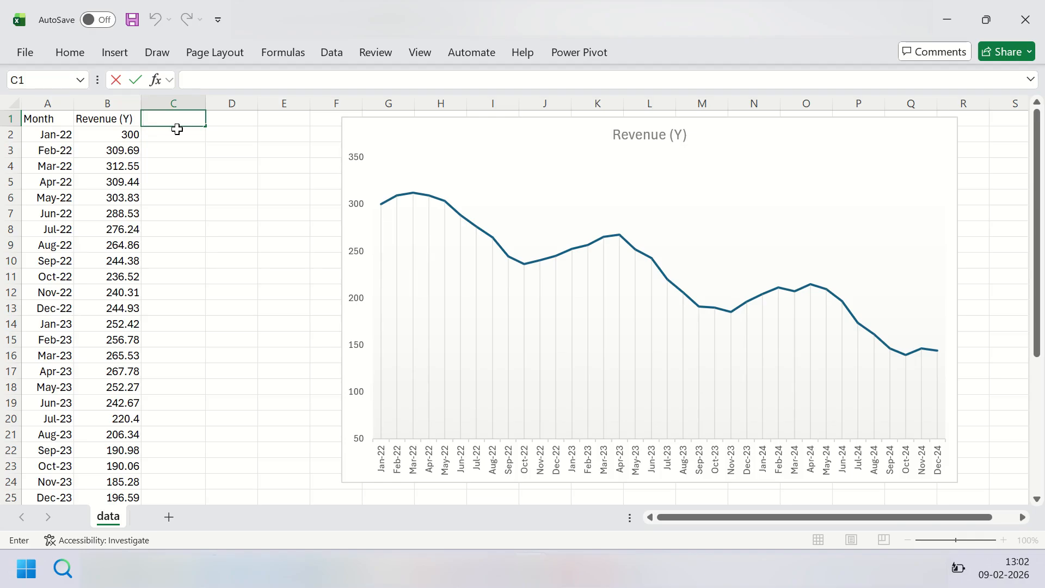
{"action": "left_click", "coordinate": [175, 151]}
{"action": "left_click", "coordinate": [173, 118]}
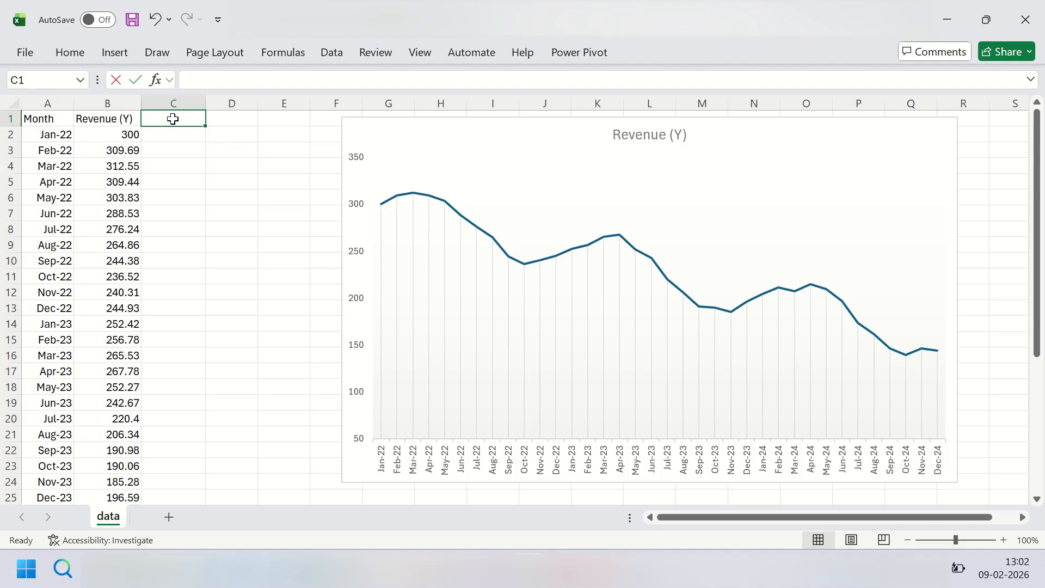
{"action": "double_click", "coordinate": [172, 119]}
{"action": "type", "text": "Revenu"}
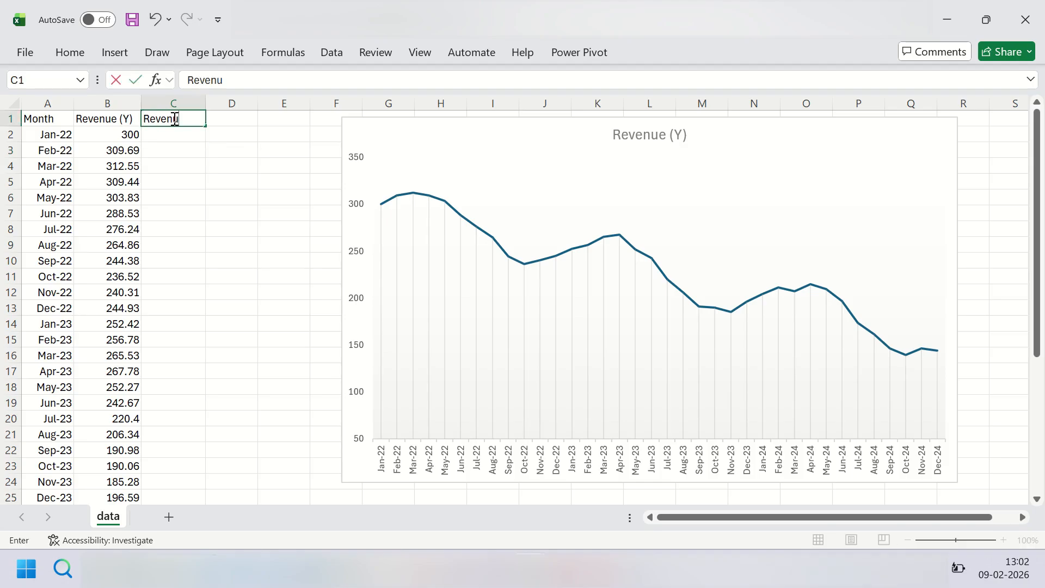
{"action": "type", "text": "e T-12"}
{"action": "key", "text": "Return"}
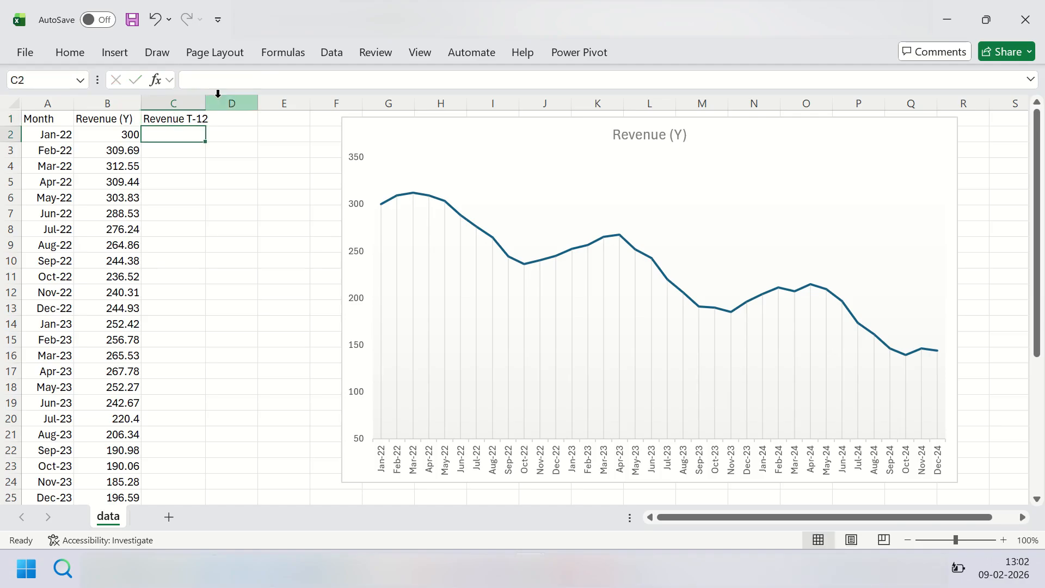
Step: Widen column C to fit its header and extend the C1 text to "Revenue T-12 (X)"
{"action": "left_click_drag", "start_coordinate": [209, 100], "coordinate": [230, 101]}
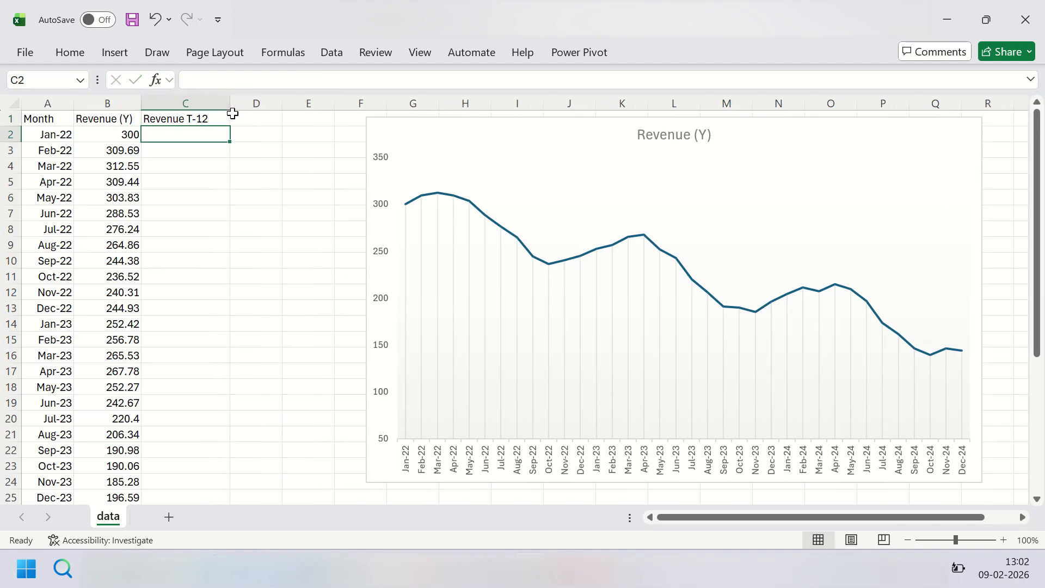
{"action": "double_click", "coordinate": [215, 116]}
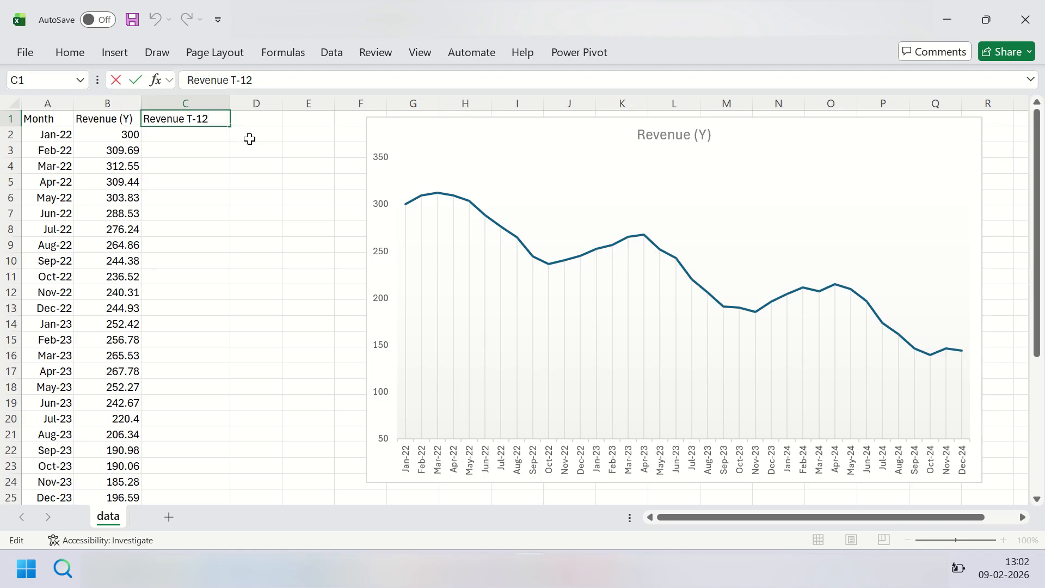
{"action": "type", "text": "(X"}
{"action": "key", "text": "Return"}
{"action": "left_click", "coordinate": [115, 136]}
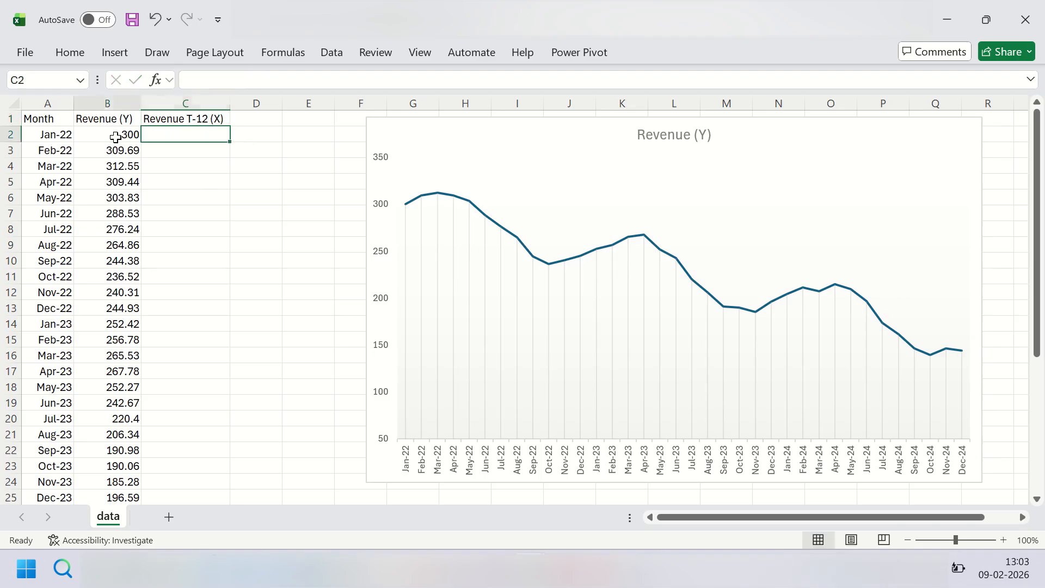
Step: Copy the revenue values in B2:B37 into column C starting at C14, the Jan-23 row
{"action": "key", "text": "ctrl+shift+Down"}
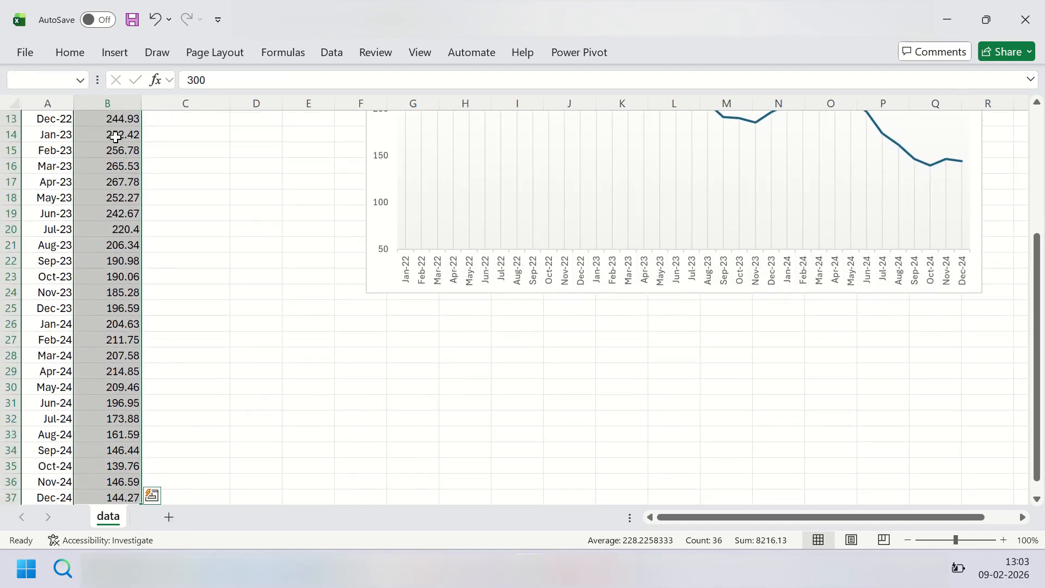
{"action": "key", "text": "ctrl+c"}
{"action": "scroll", "coordinate": [271, 214], "scroll_direction": "up", "scroll_amount": 4}
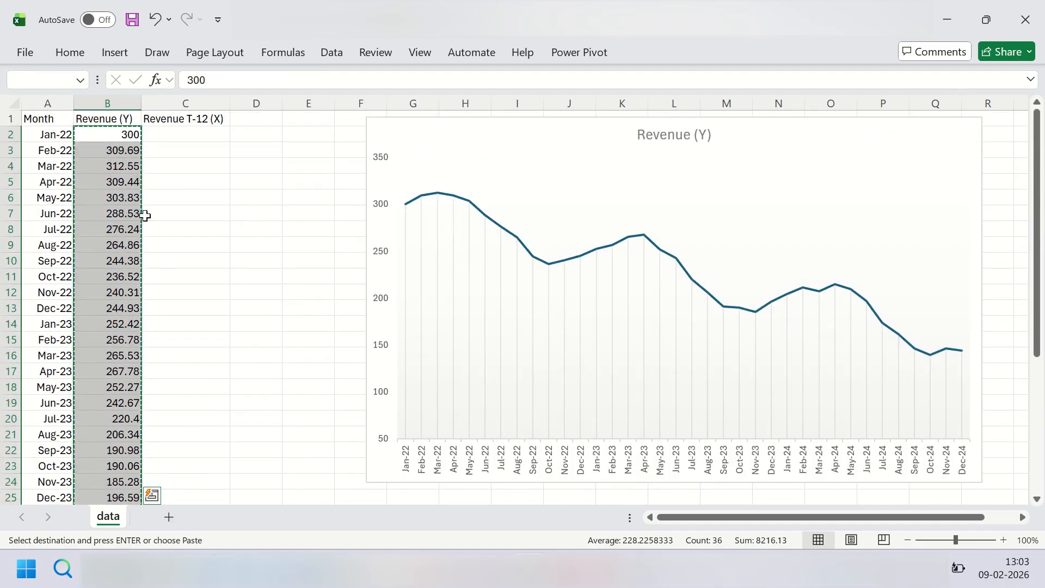
{"action": "left_click", "coordinate": [185, 321]}
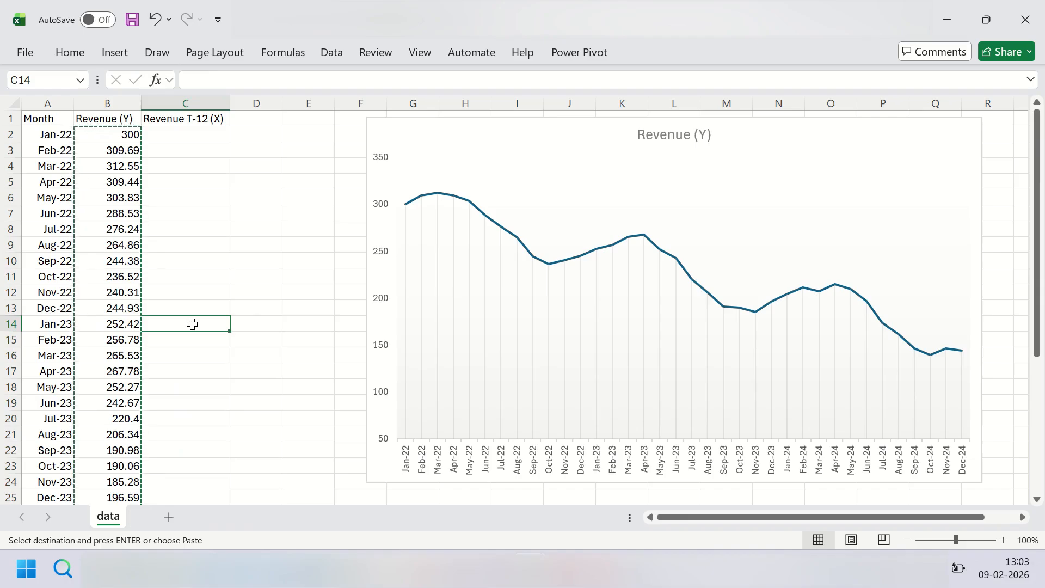
{"action": "key", "text": "ctrl+v"}
Step: Fit column C's width to its header and compare the Jan-23 revenue with its 12-month lagged value
{"action": "left_click_drag", "start_coordinate": [231, 105], "coordinate": [217, 105]}
{"action": "left_click", "coordinate": [223, 291]}
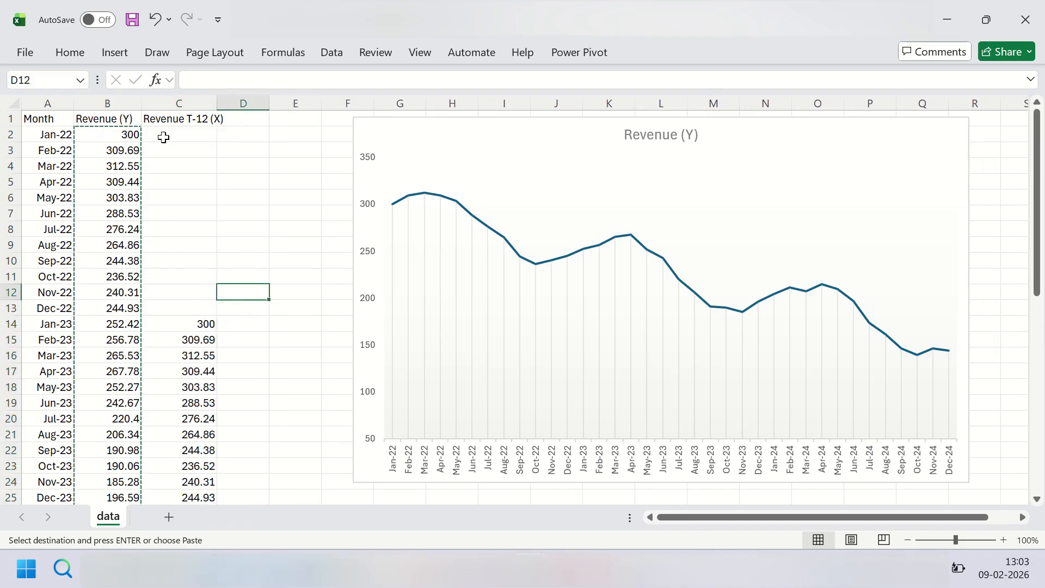
{"action": "left_click", "coordinate": [131, 131]}
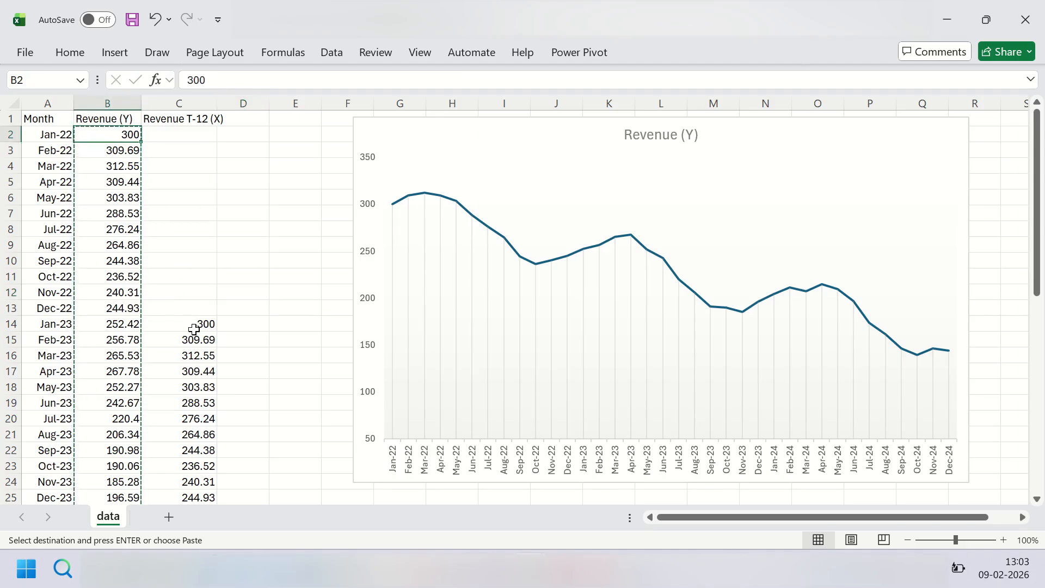
{"action": "left_click", "coordinate": [130, 327]}
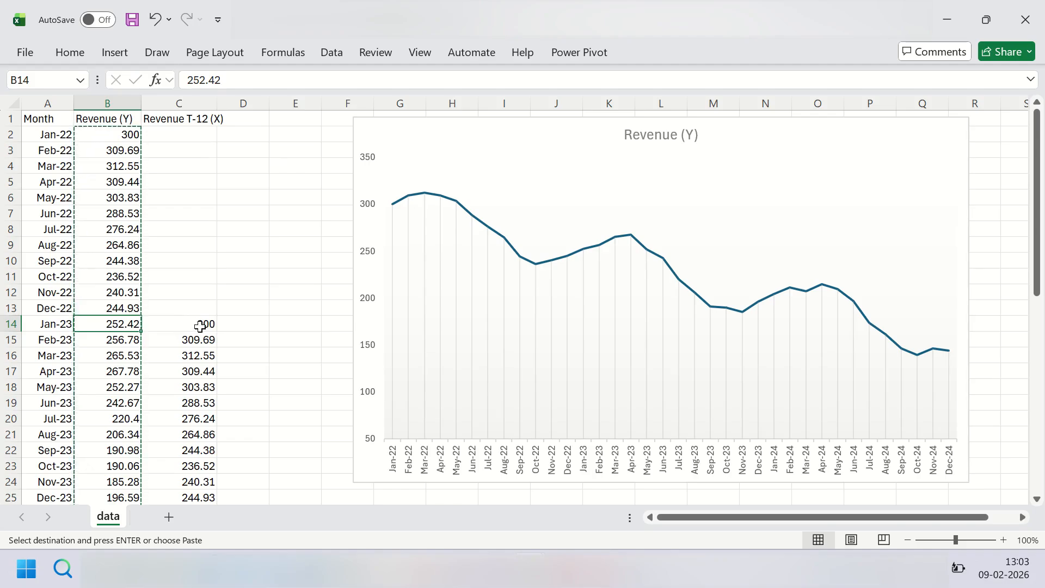
{"action": "left_click", "coordinate": [180, 326]}
{"action": "left_click", "coordinate": [117, 326]}
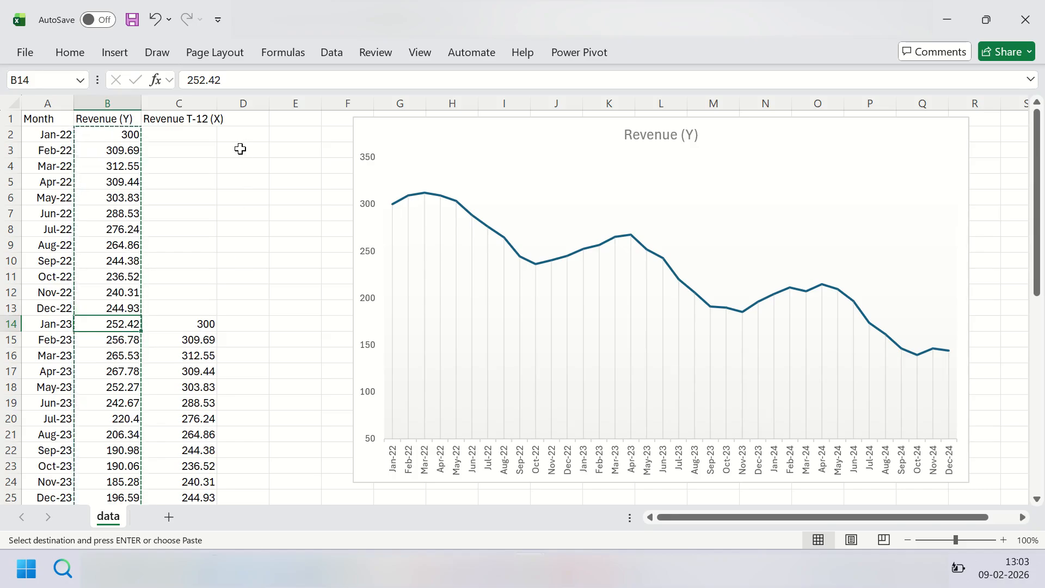
{"action": "double_click", "coordinate": [217, 104]}
{"action": "left_click", "coordinate": [210, 212]}
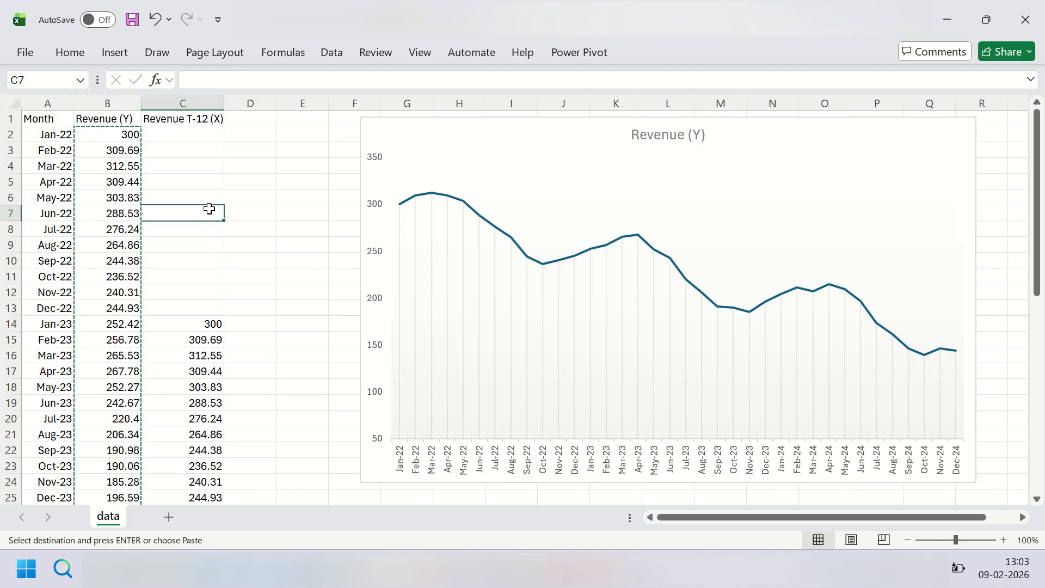
{"action": "left_click", "coordinate": [206, 326]}
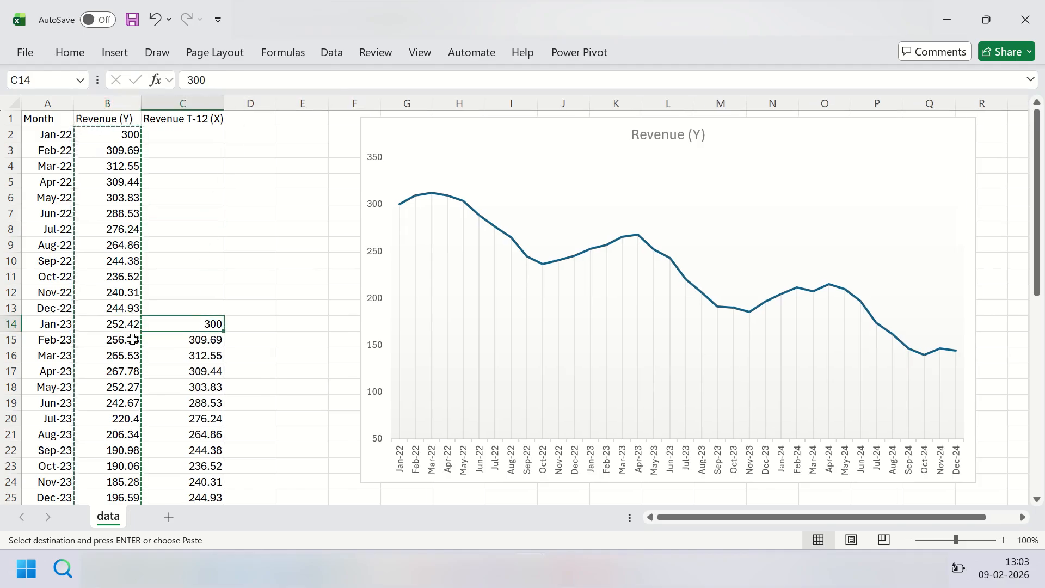
{"action": "left_click", "coordinate": [124, 325]}
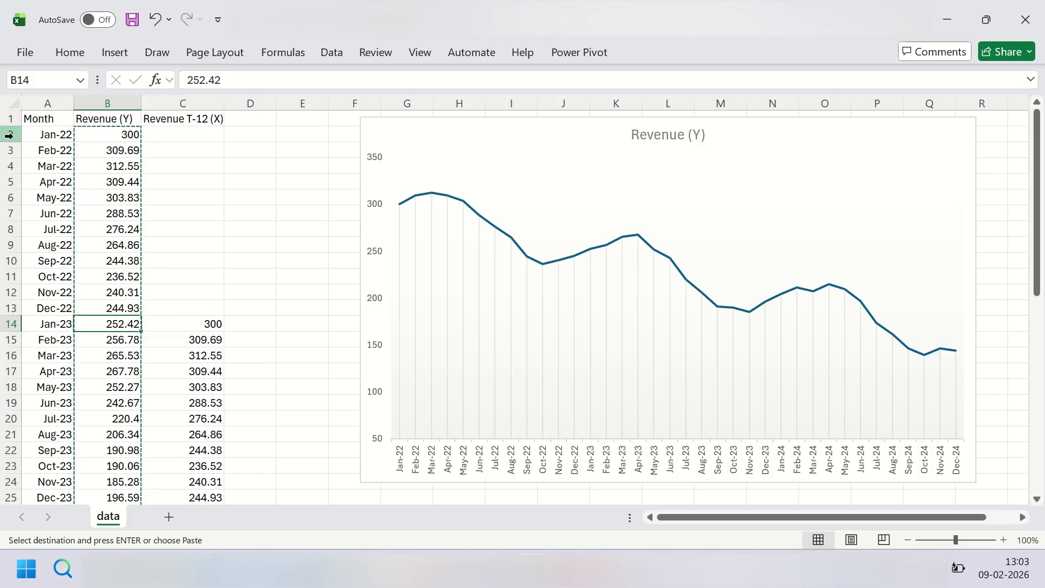
Step: Delete rows 2 to 13, covering Jan-22 to Dec-22, which have no lagged revenue
{"action": "left_click_drag", "start_coordinate": [11, 134], "coordinate": [8, 308]}
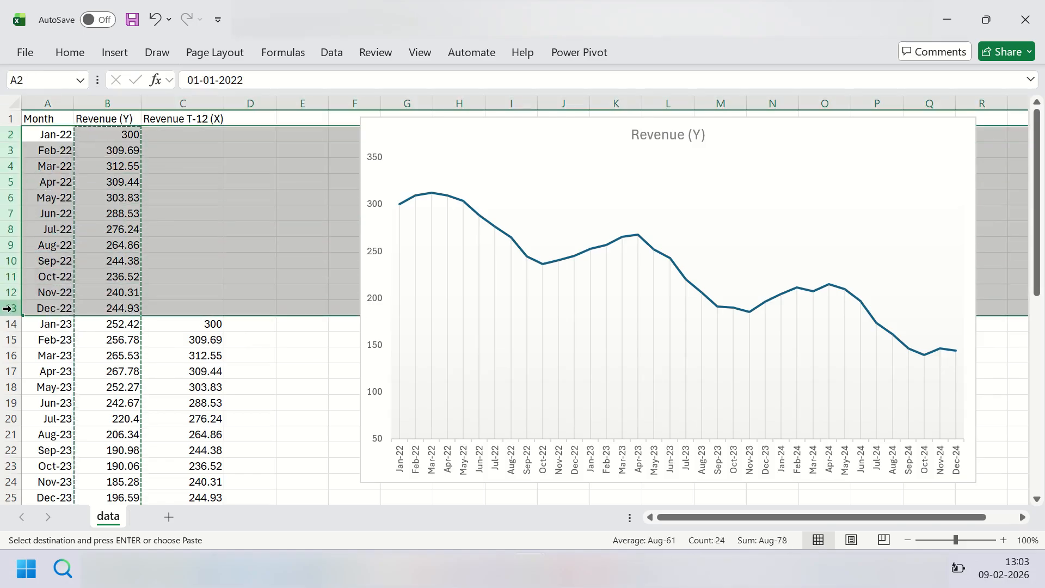
{"action": "right_click", "coordinate": [7, 308]}
{"action": "left_click", "coordinate": [61, 411]}
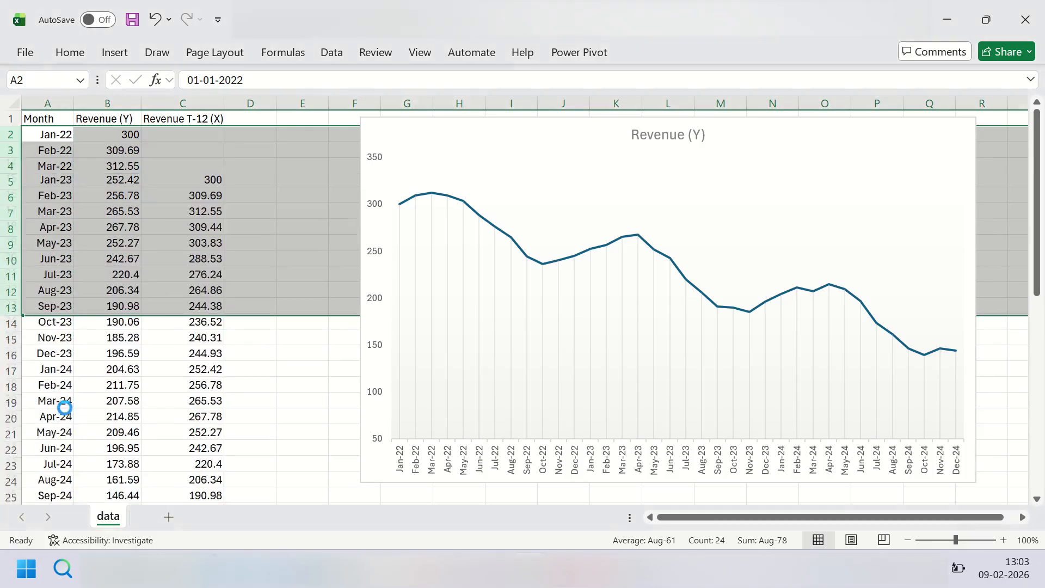
Step: Enlarge the revenue chart to about column R and row 23, then deselect it
{"action": "left_click", "coordinate": [937, 290]}
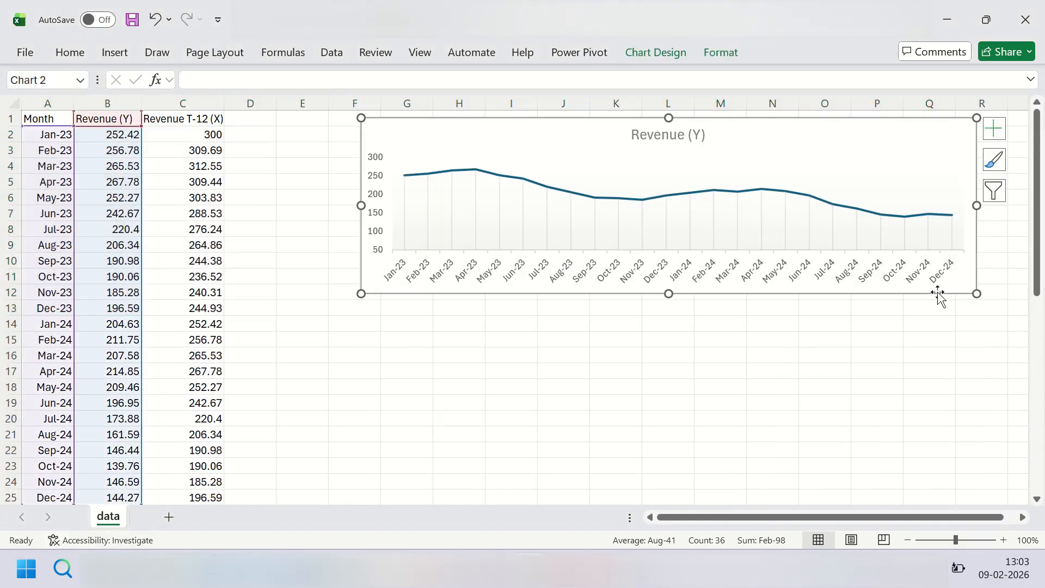
{"action": "left_click_drag", "start_coordinate": [976, 293], "coordinate": [1019, 474]}
{"action": "left_click", "coordinate": [229, 261]}
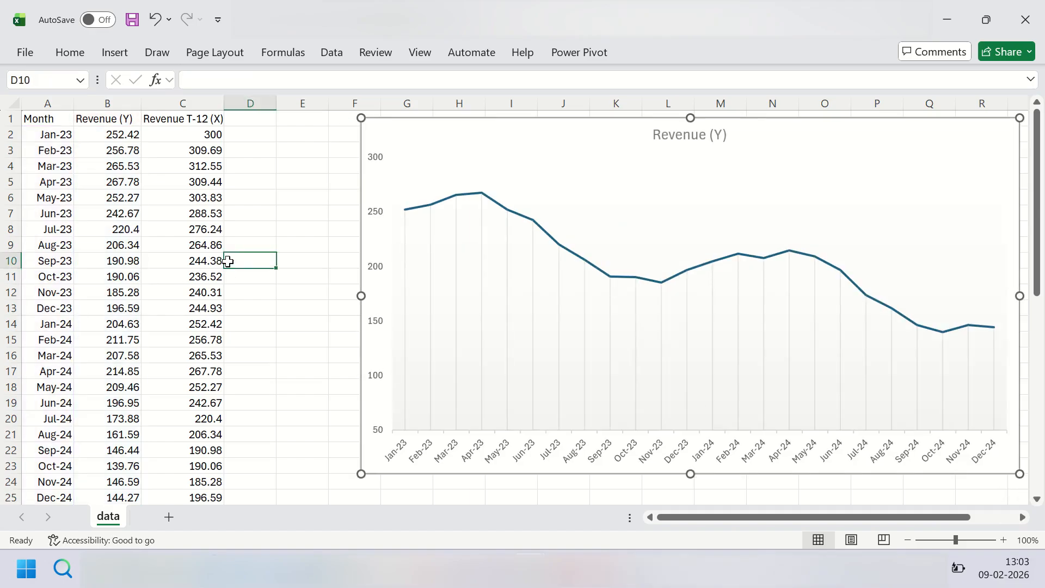
Step: Move the Revenue T-12 (X) column between Month and Revenue (Y), and nudge the chart slightly
{"action": "left_click", "coordinate": [200, 132]}
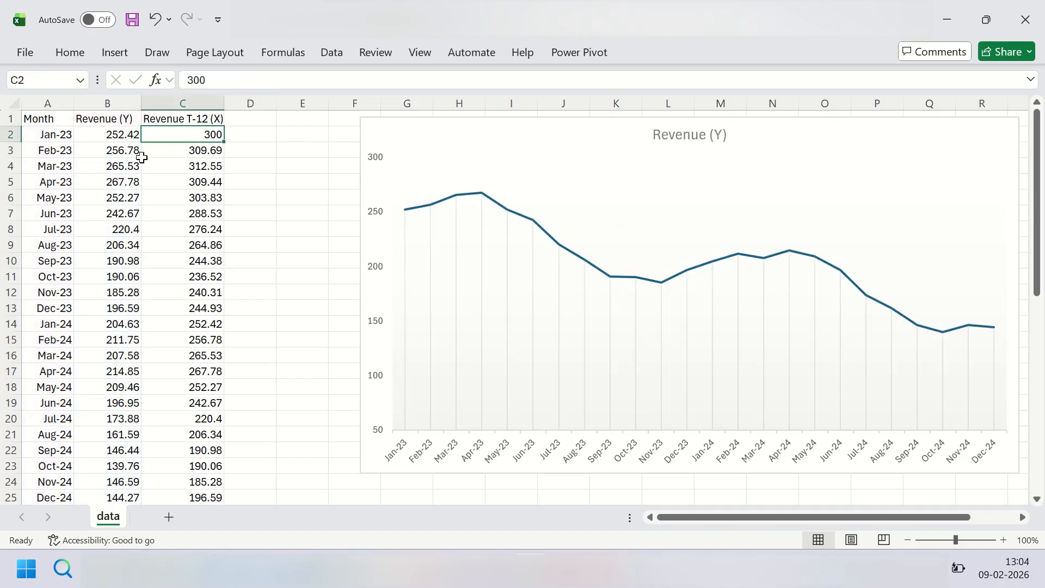
{"action": "left_click", "coordinate": [118, 135]}
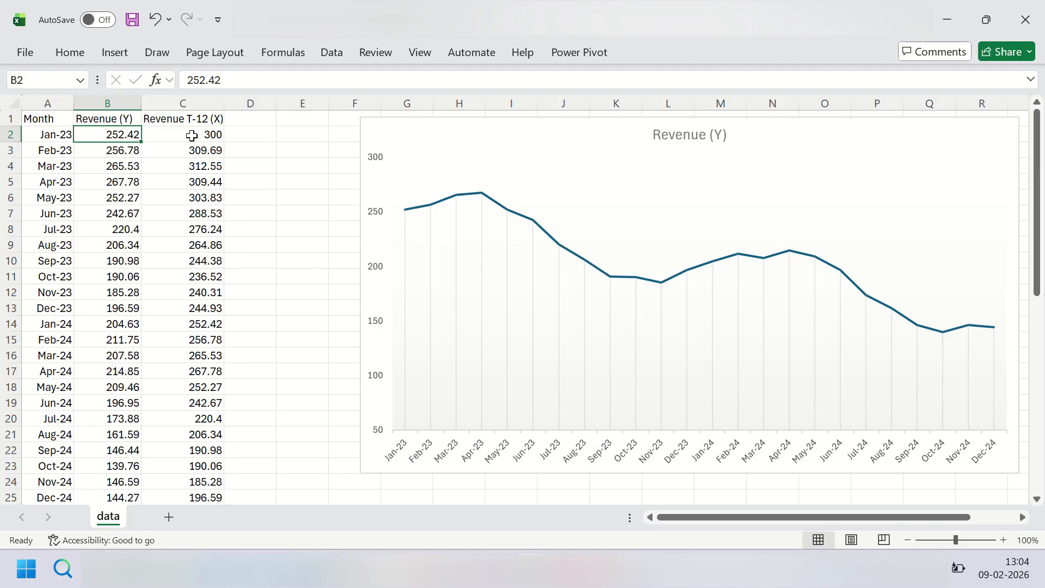
{"action": "left_click", "coordinate": [192, 101]}
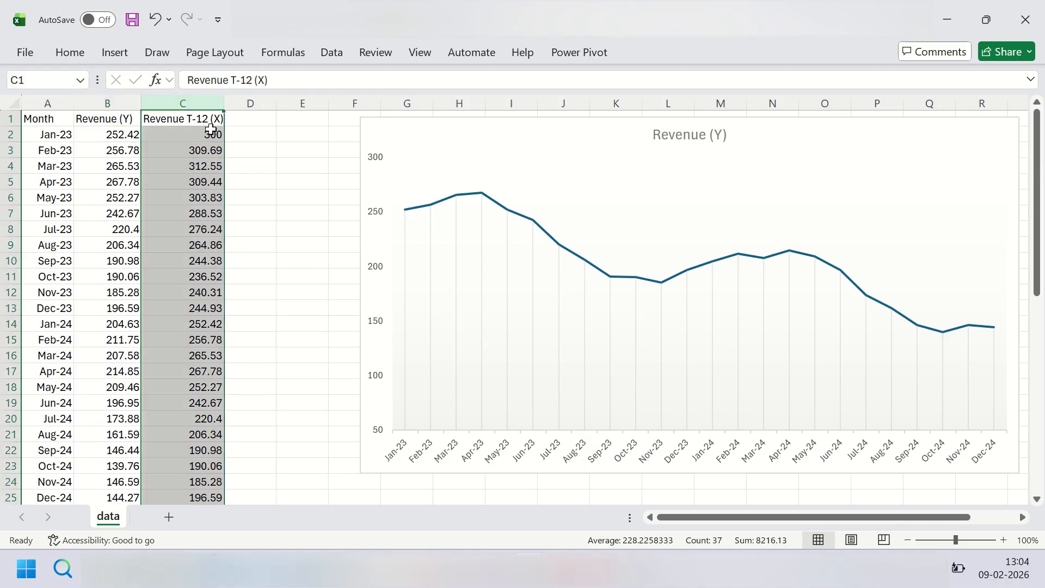
{"action": "left_click_drag", "start_coordinate": [223, 141], "coordinate": [84, 137]}
{"action": "left_click", "coordinate": [136, 137]}
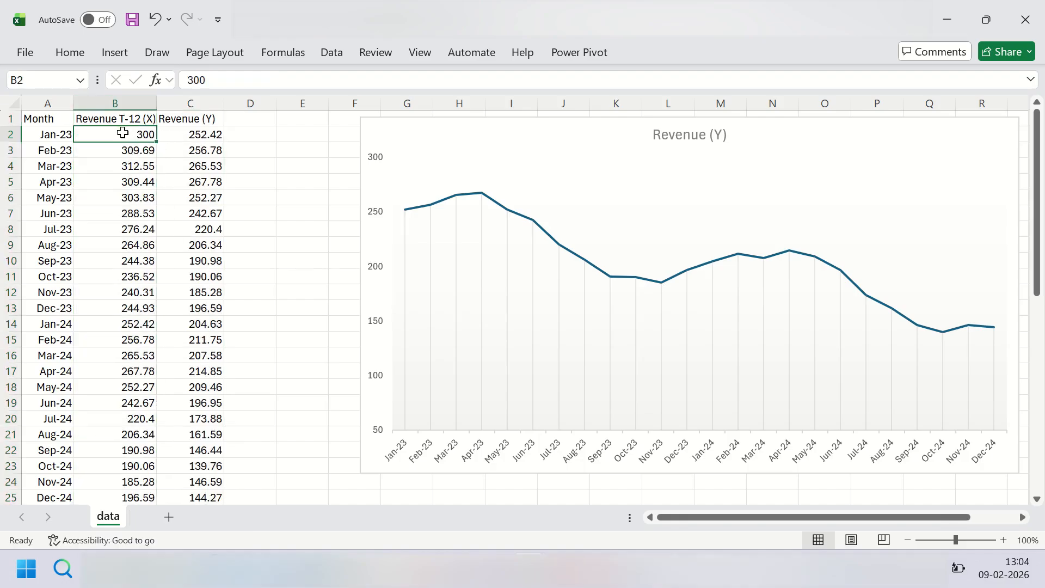
{"action": "left_click", "coordinate": [186, 133]}
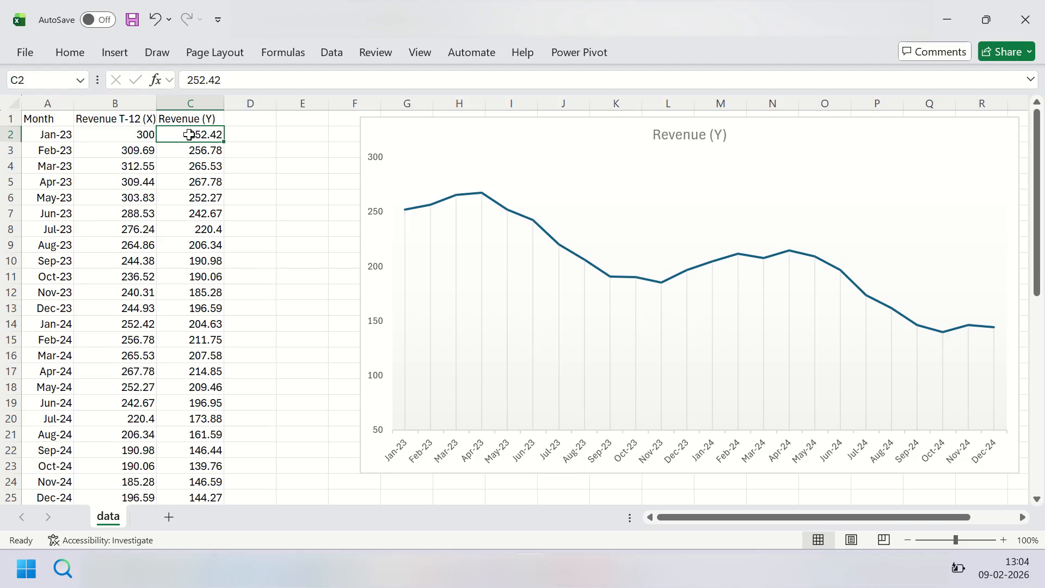
{"action": "left_click", "coordinate": [887, 128]}
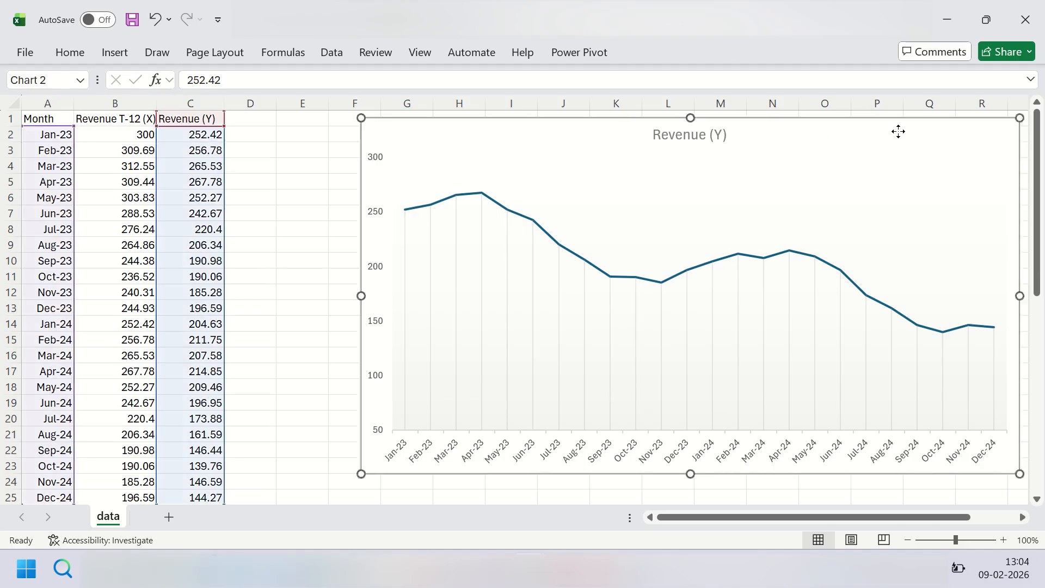
{"action": "left_click", "coordinate": [281, 147]}
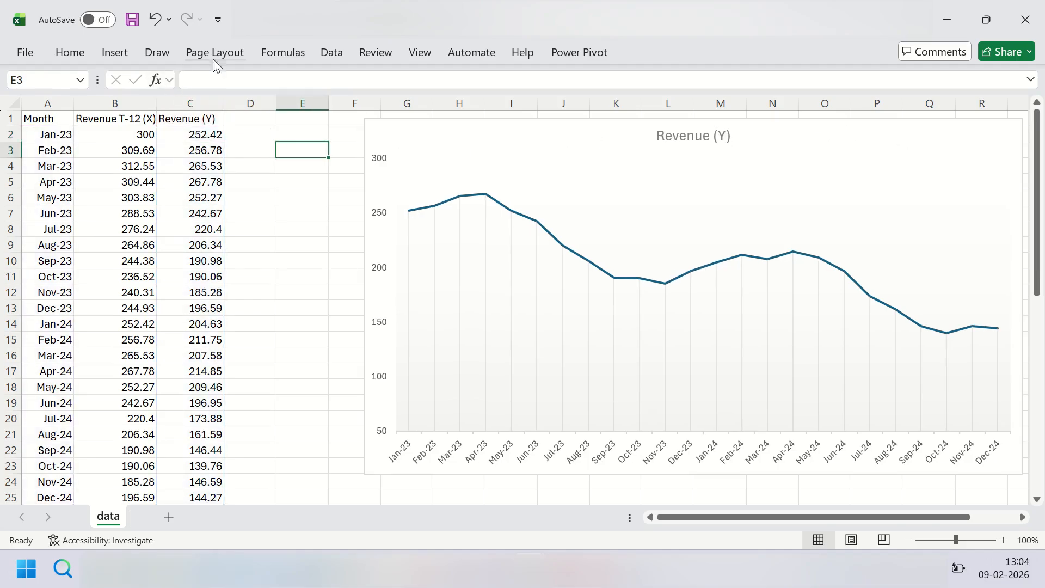
Step: Start a Regression from the data analysis tools and set its Y input range to $C$1:$C$25
{"action": "left_click", "coordinate": [342, 53]}
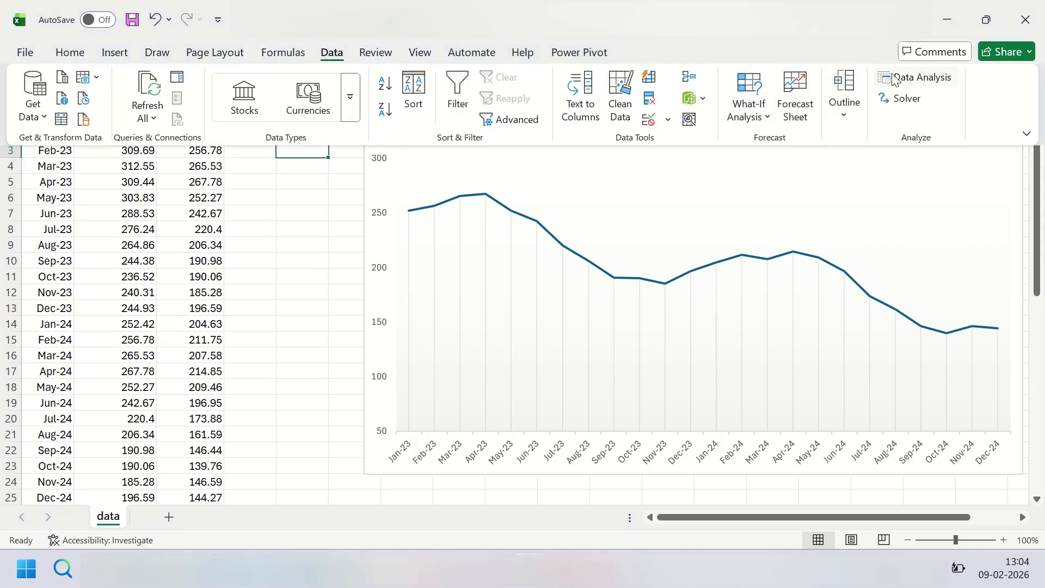
{"action": "left_click", "coordinate": [909, 78]}
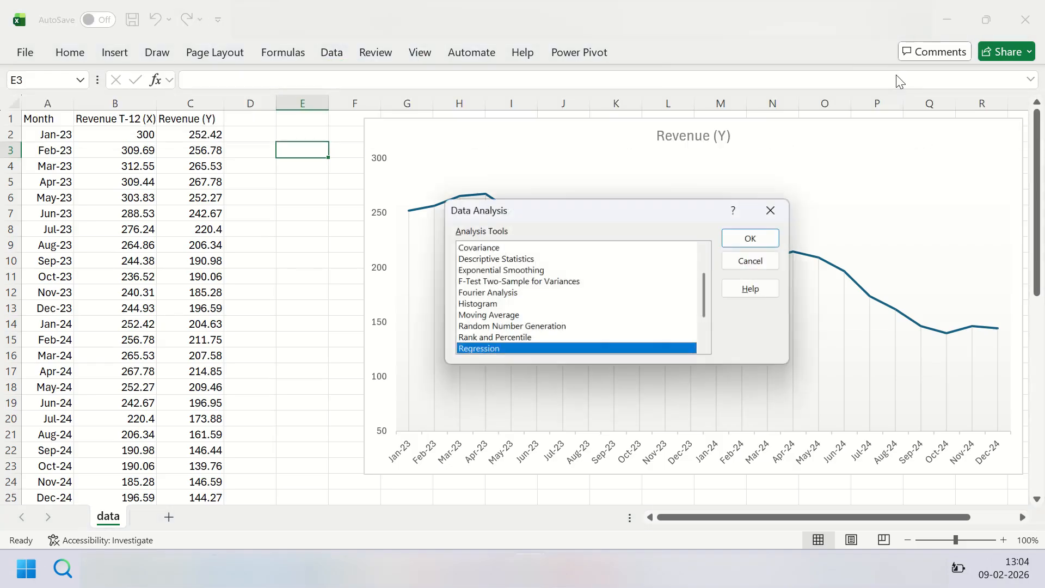
{"action": "left_click", "coordinate": [750, 244]}
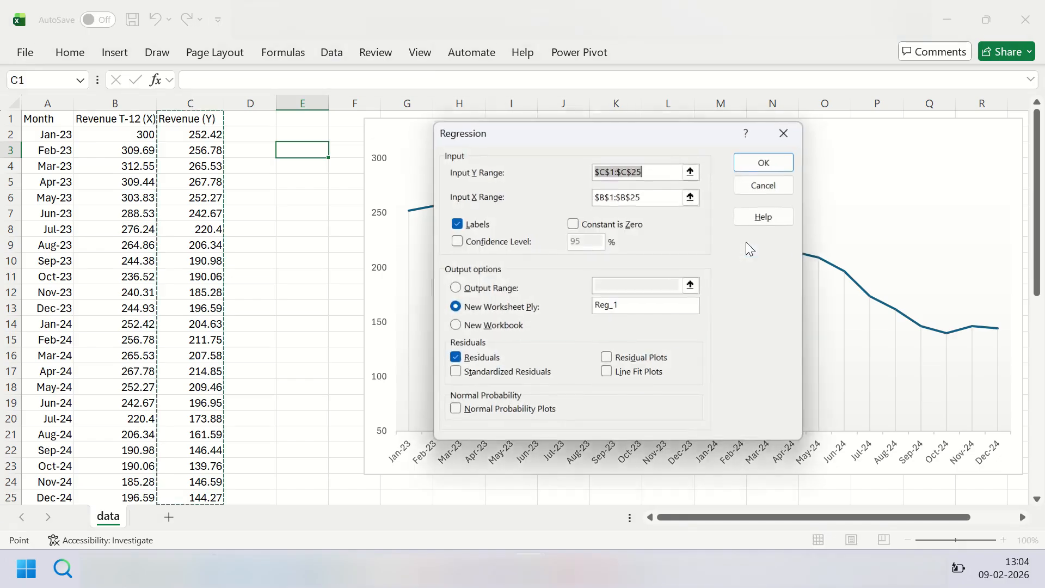
{"action": "left_click", "coordinate": [690, 173]}
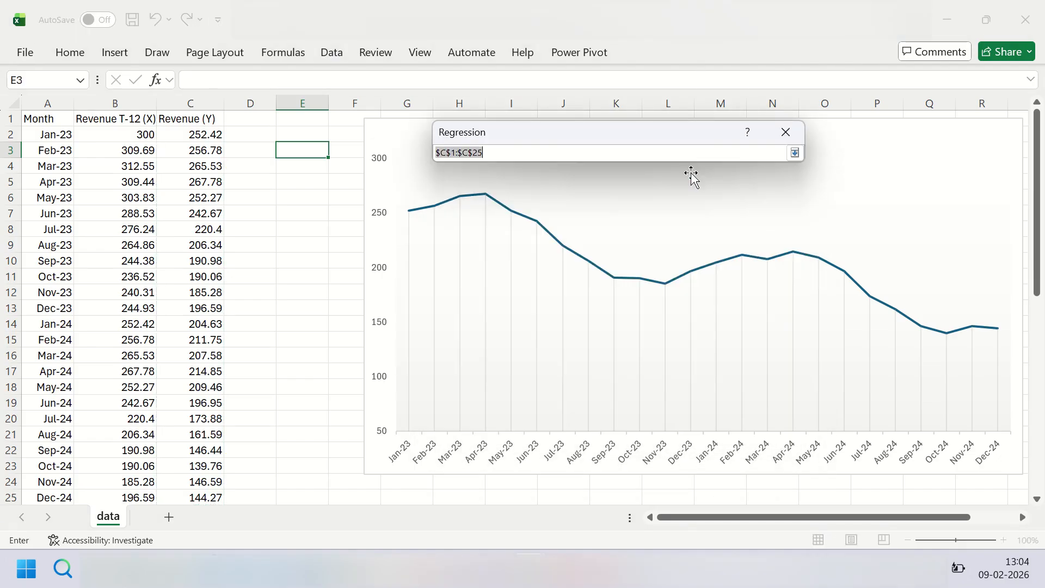
{"action": "left_click", "coordinate": [203, 118]}
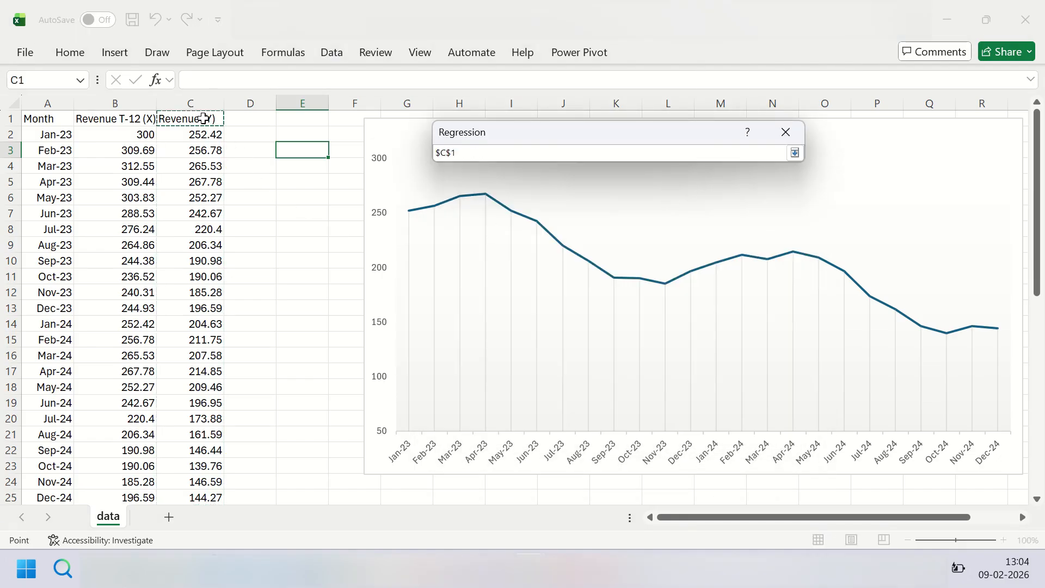
{"action": "key", "text": "ctrl+shift+Down"}
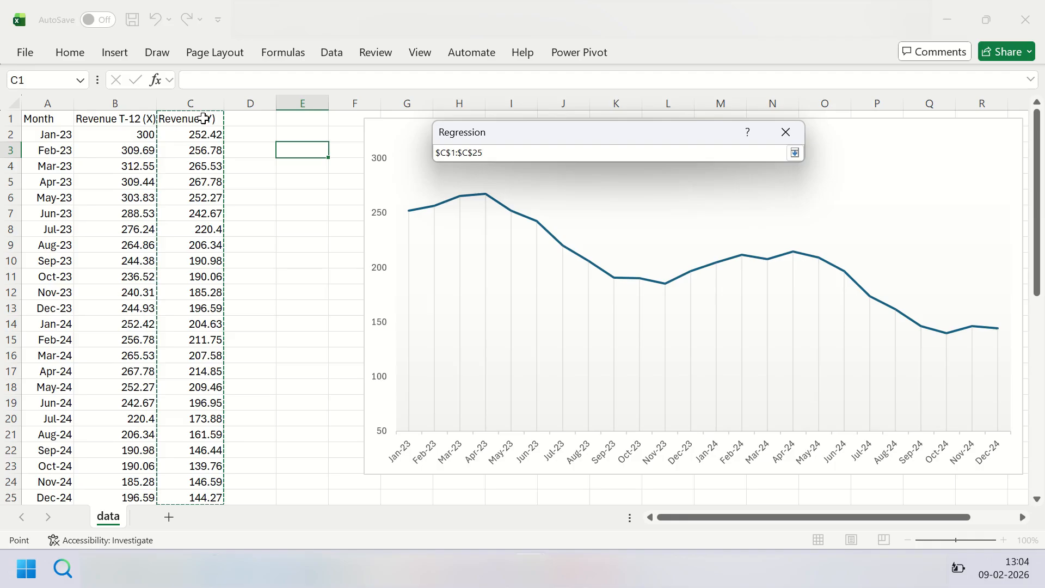
{"action": "left_click", "coordinate": [795, 152]}
Step: Set the regression's X input range to $B$1:$B$25, ending at the Dec-24 row
{"action": "left_click", "coordinate": [692, 197]}
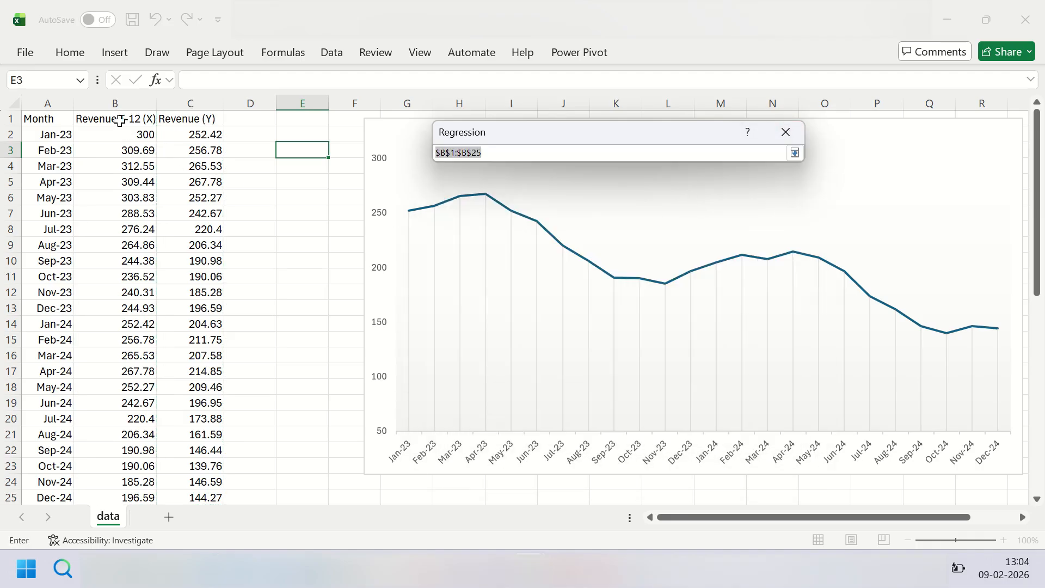
{"action": "left_click", "coordinate": [117, 119]}
{"action": "key", "text": "ctrl+shift+Down"}
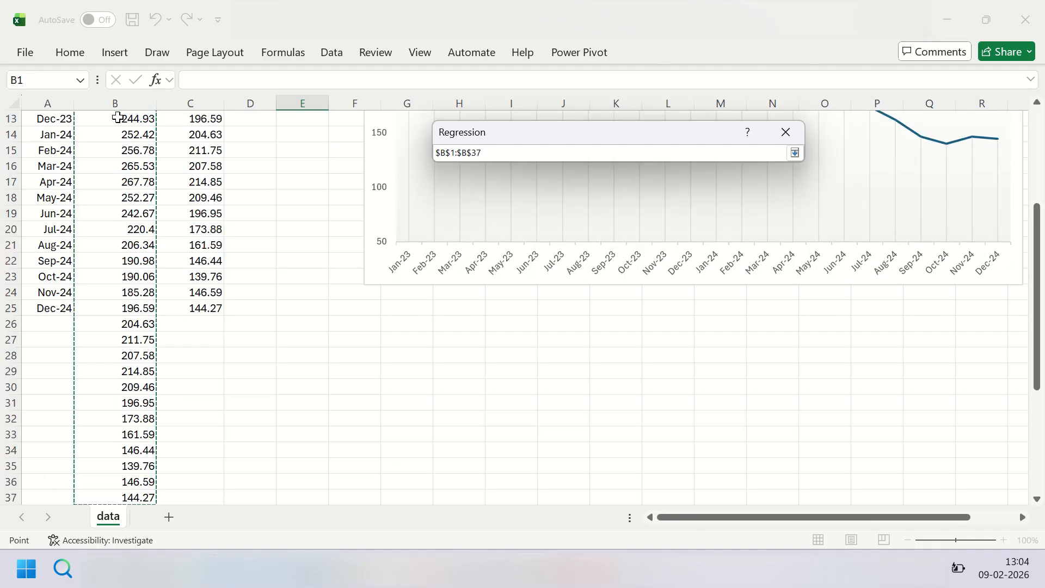
{"action": "key", "text": "shift+Up"}
{"action": "key", "text": "shift+Up"}
{"action": "key", "text": "shift+Up"}
{"action": "key", "text": "shift+Up"}
{"action": "key", "text": "shift+Up"}
{"action": "key", "text": "shift+Up"}
{"action": "key", "text": "shift+Up"}
{"action": "key", "text": "shift+Up"}
{"action": "key", "text": "shift+Up"}
{"action": "key", "text": "shift+Up"}
{"action": "key", "text": "shift+Up"}
{"action": "key", "text": "shift+Up"}
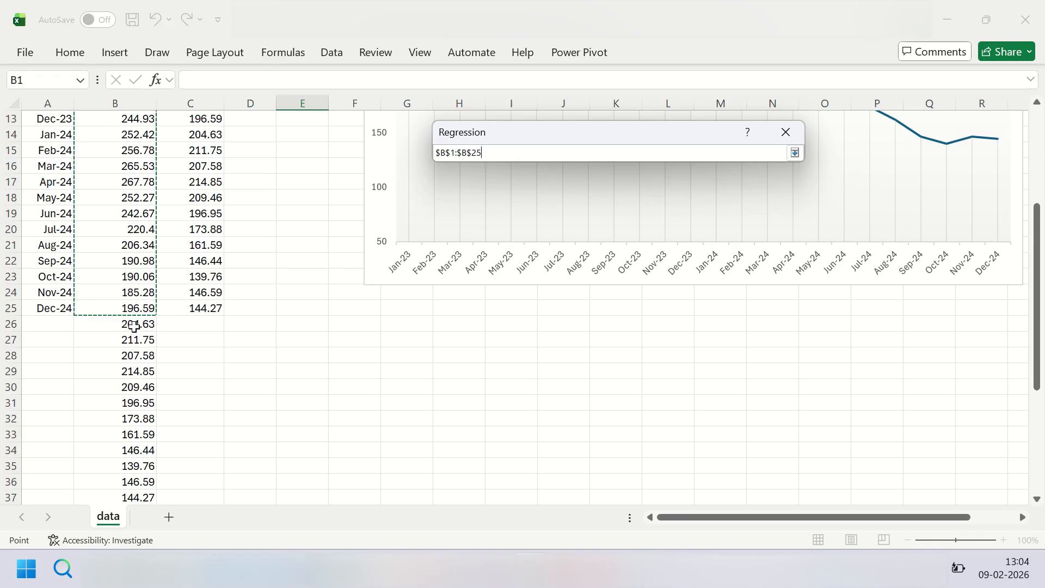
{"action": "scroll", "coordinate": [154, 327], "scroll_direction": "up", "scroll_amount": 4}
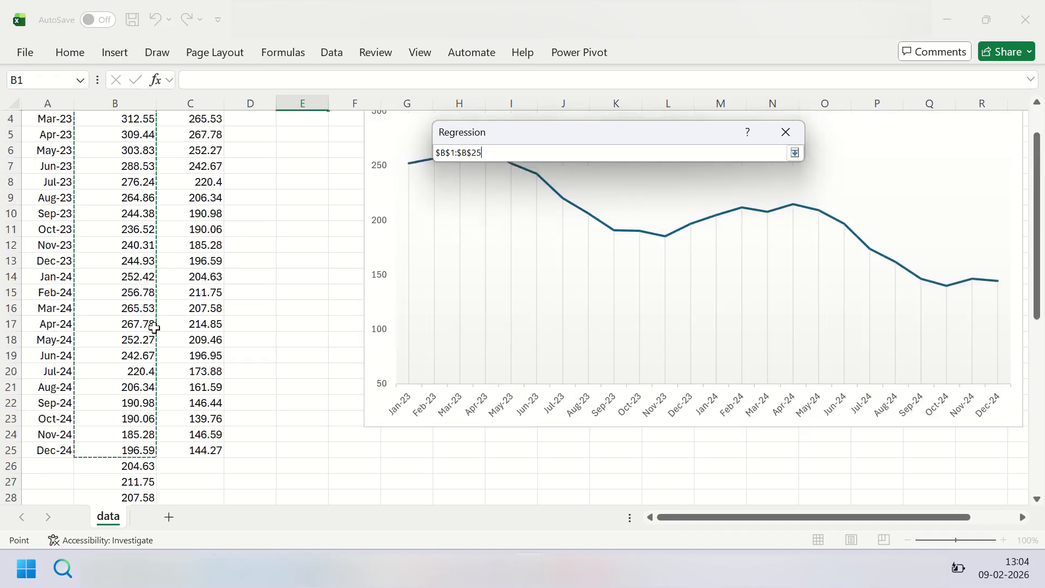
{"action": "left_click", "coordinate": [794, 153]}
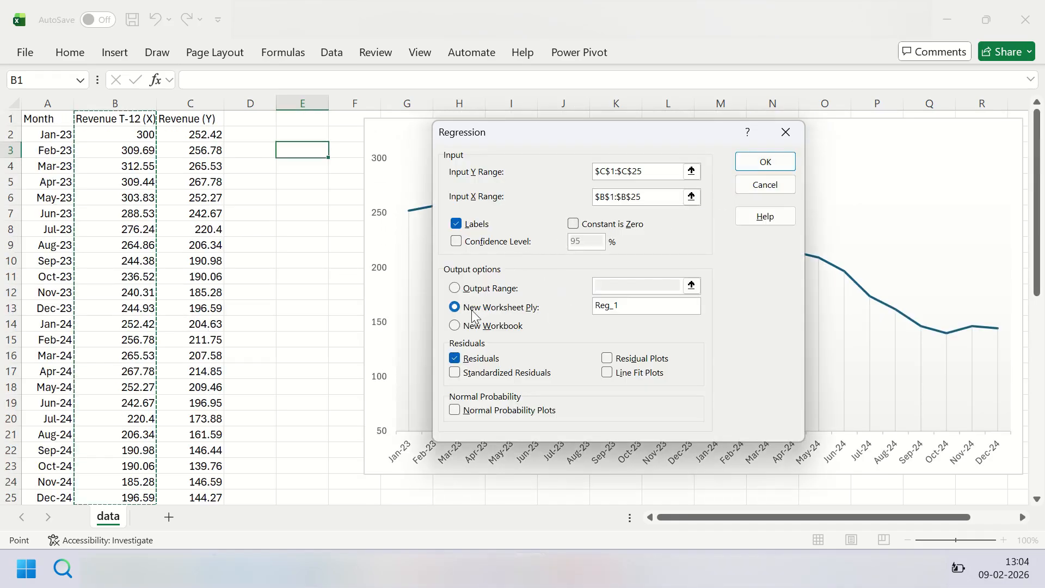
Step: Send the regression output to a new worksheet named Reg_1, keeping labels and residuals on, and run it
{"action": "left_click", "coordinate": [455, 307]}
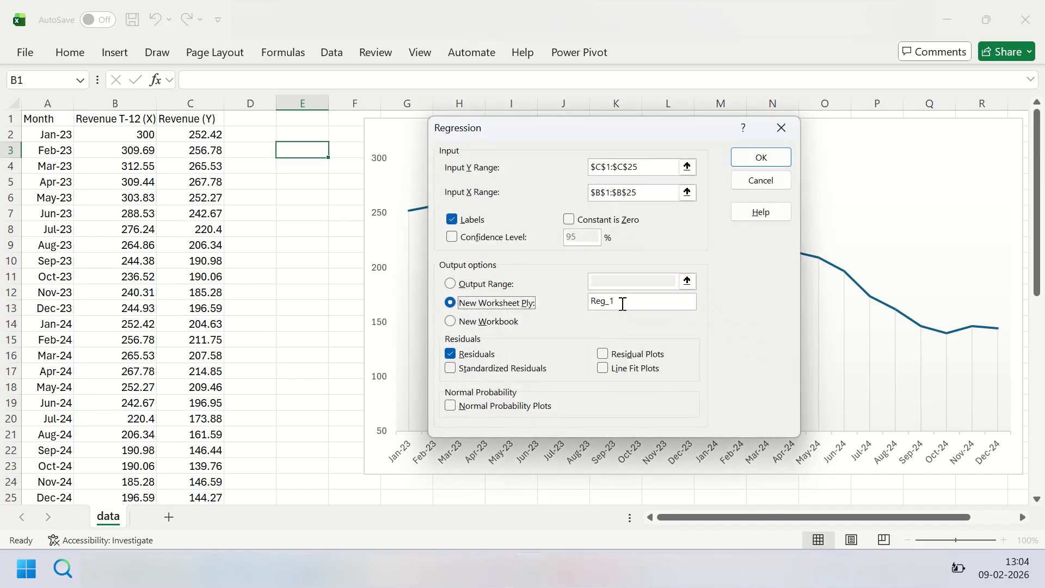
{"action": "left_click", "coordinate": [625, 305]}
{"action": "left_click", "coordinate": [751, 159]}
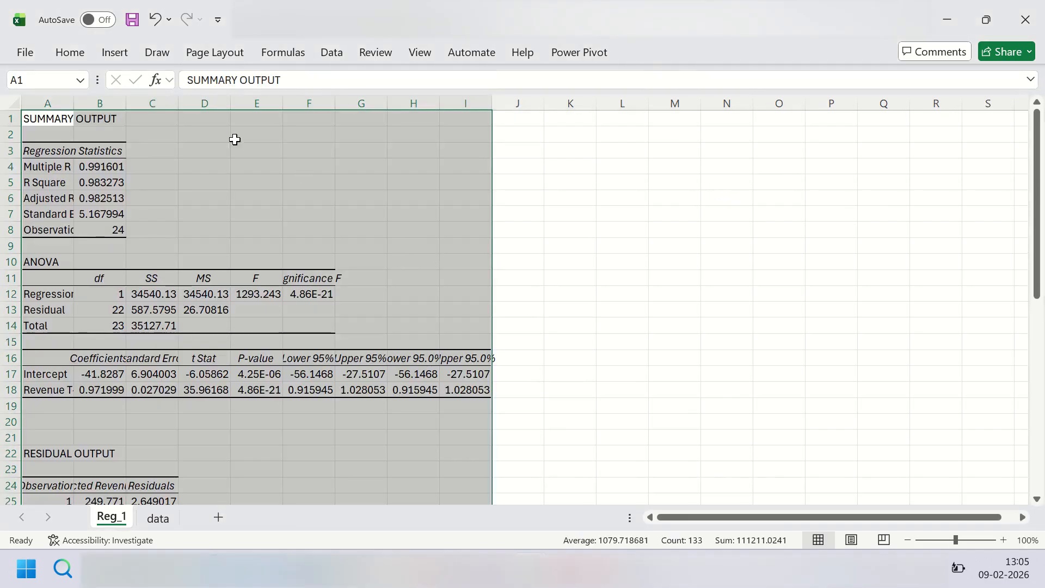
Step: Auto-fit all columns of the Reg_1 regression output to their contents
{"action": "left_click", "coordinate": [14, 108]}
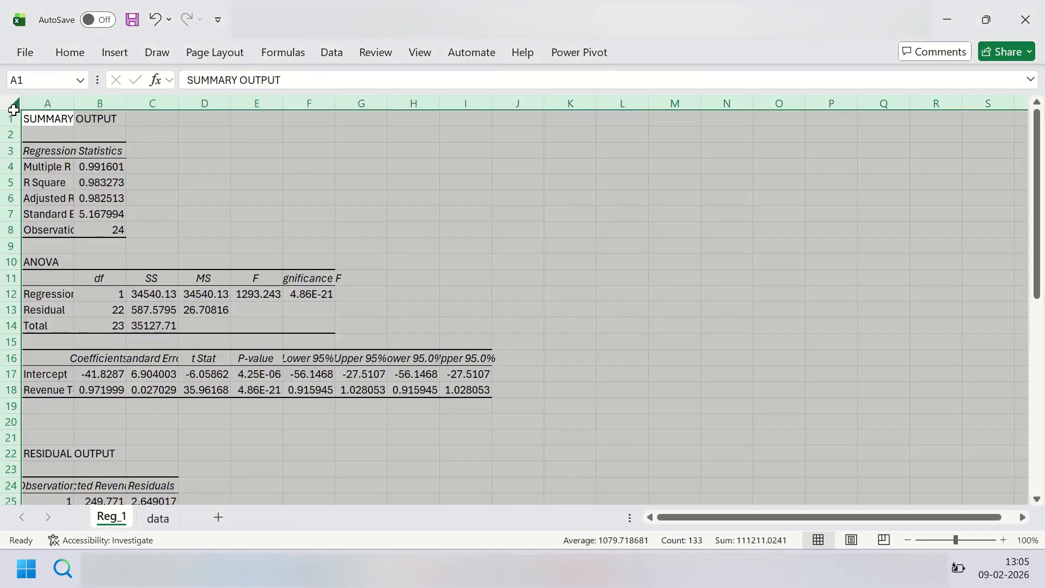
{"action": "double_click", "coordinate": [74, 103]}
{"action": "left_click", "coordinate": [347, 259]}
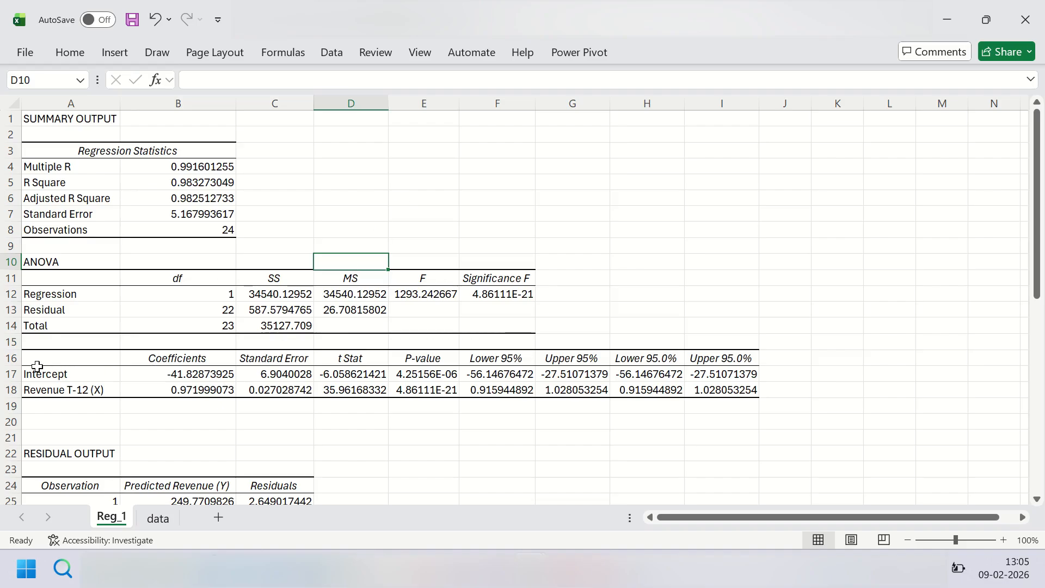
Step: Highlight the intercept and Revenue T-12 (X) coefficients with their labels and header, A16:B18, in yellow and inspect both values
{"action": "left_click", "coordinate": [113, 359]}
{"action": "left_click_drag", "start_coordinate": [114, 360], "coordinate": [171, 387]}
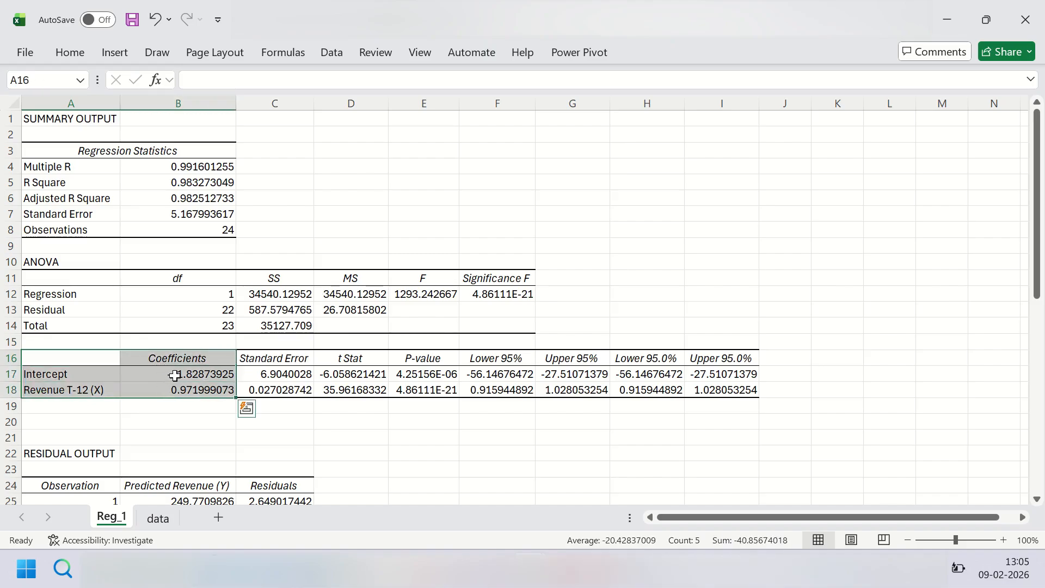
{"action": "left_click", "coordinate": [79, 51]}
{"action": "left_click", "coordinate": [148, 118]}
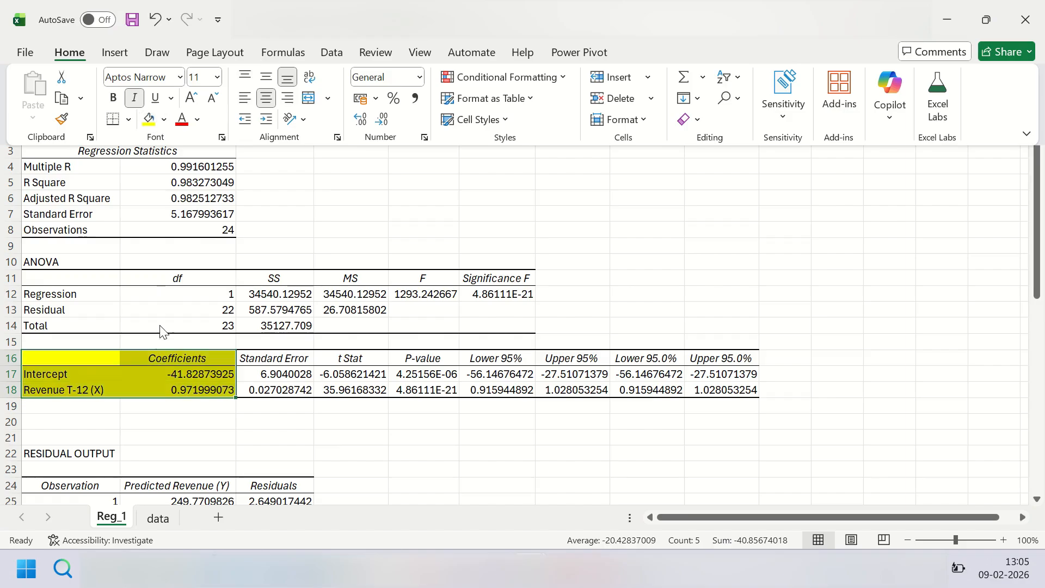
{"action": "left_click", "coordinate": [175, 374]}
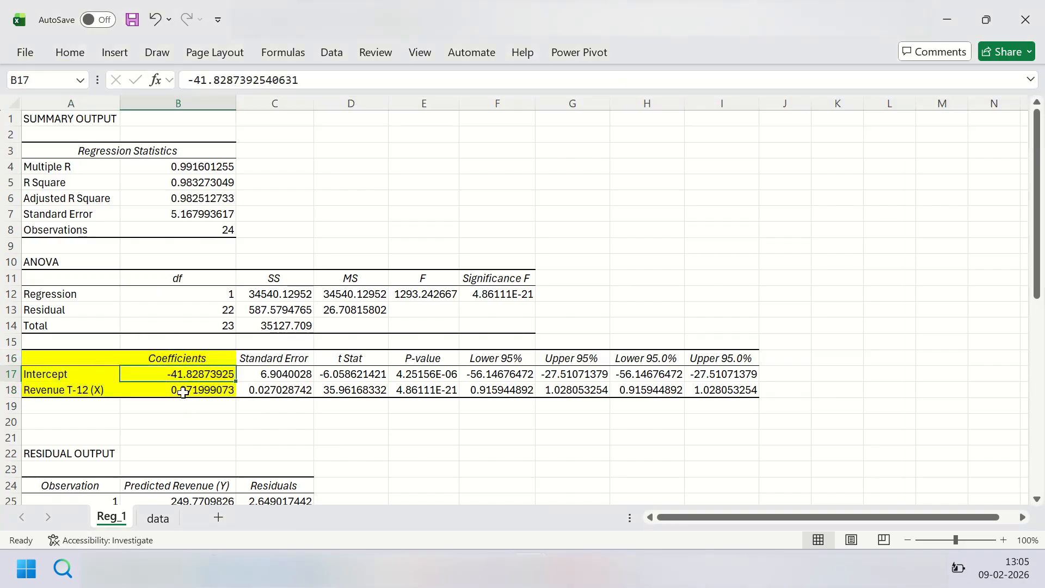
{"action": "left_click", "coordinate": [183, 392]}
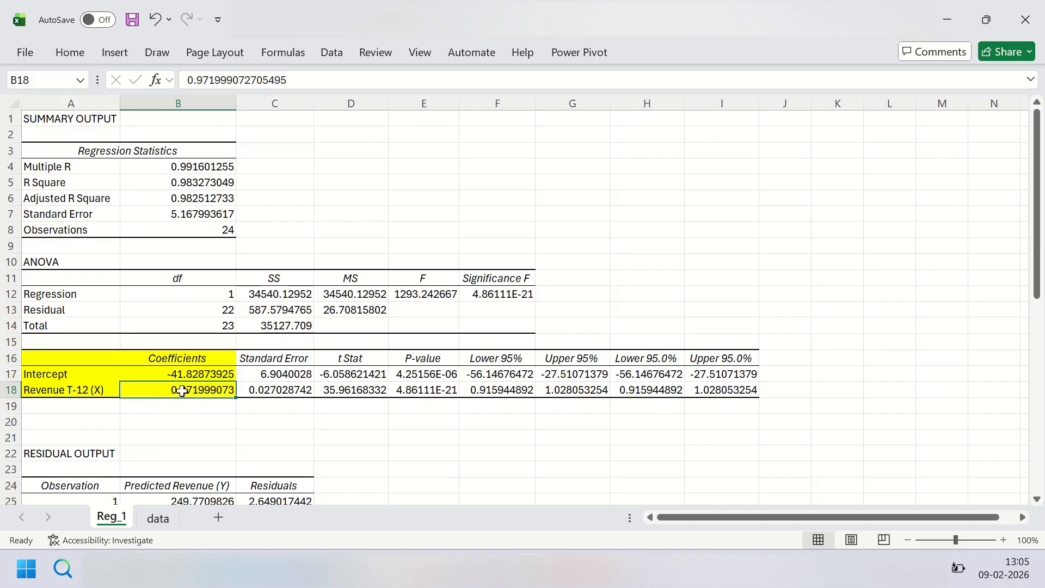
{"action": "left_click", "coordinate": [181, 378]}
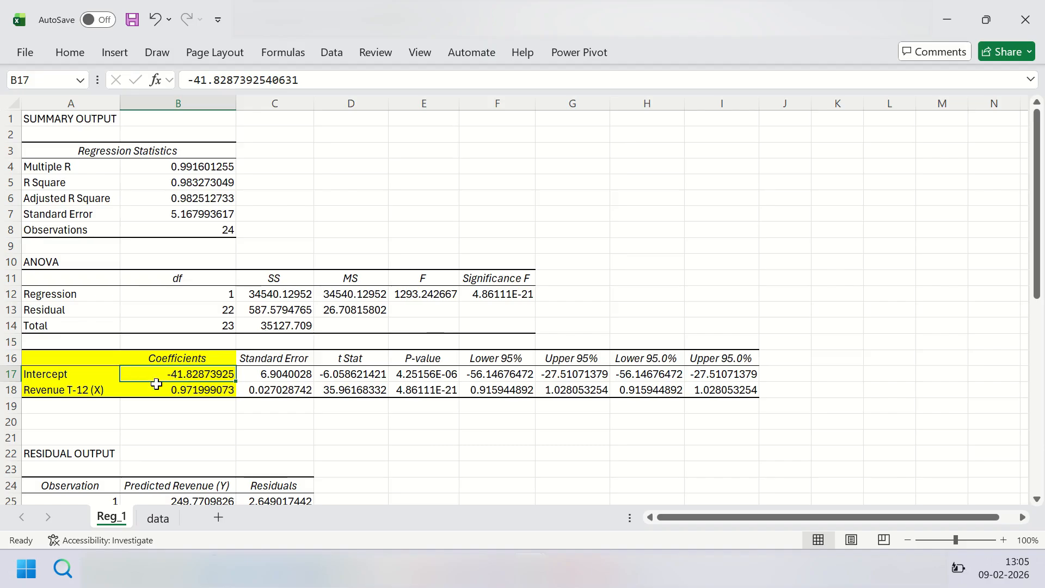
Step: Widen column E slightly and highlight the two P-values in E17:E18 in yellow
{"action": "left_click_drag", "start_coordinate": [460, 105], "coordinate": [468, 107]}
{"action": "left_click_drag", "start_coordinate": [445, 374], "coordinate": [443, 389]}
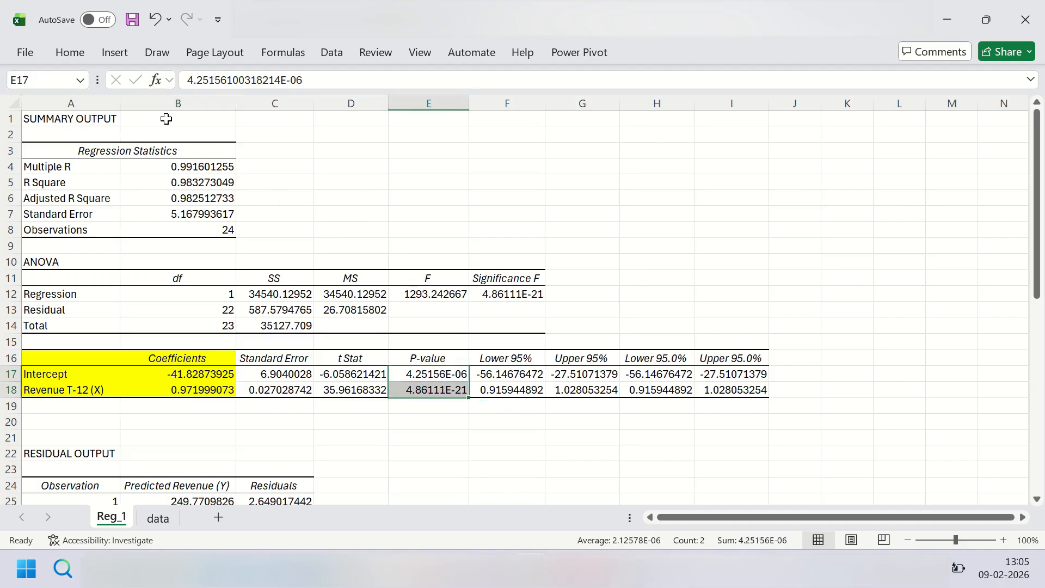
{"action": "left_click", "coordinate": [74, 52]}
{"action": "left_click", "coordinate": [148, 119]}
Step: Examine the P-values of the Intercept and Revenue T-12 (X) terms to judge their significance
{"action": "left_click", "coordinate": [65, 389]}
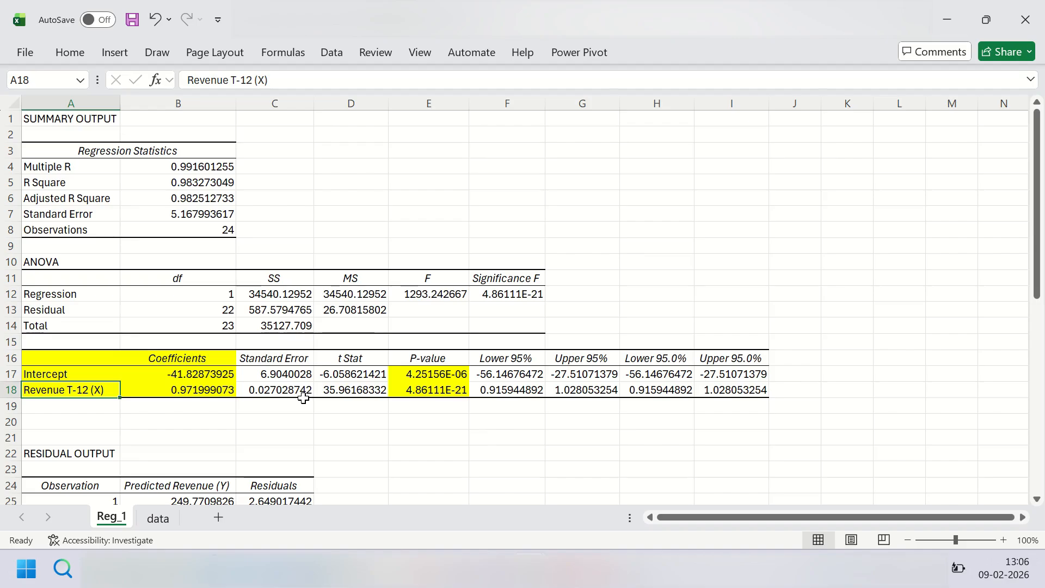
{"action": "left_click", "coordinate": [101, 376]}
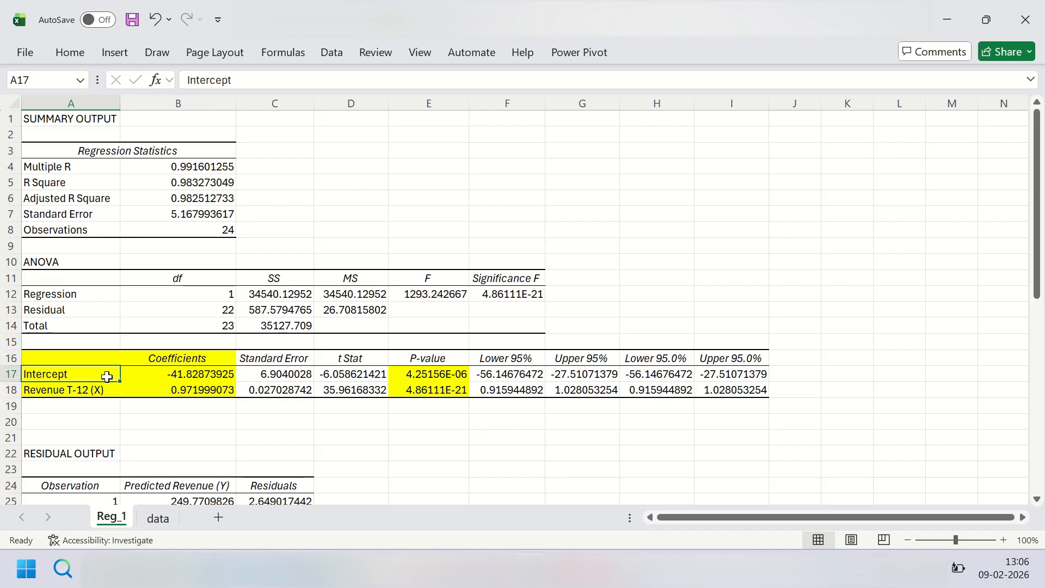
{"action": "left_click", "coordinate": [108, 389]}
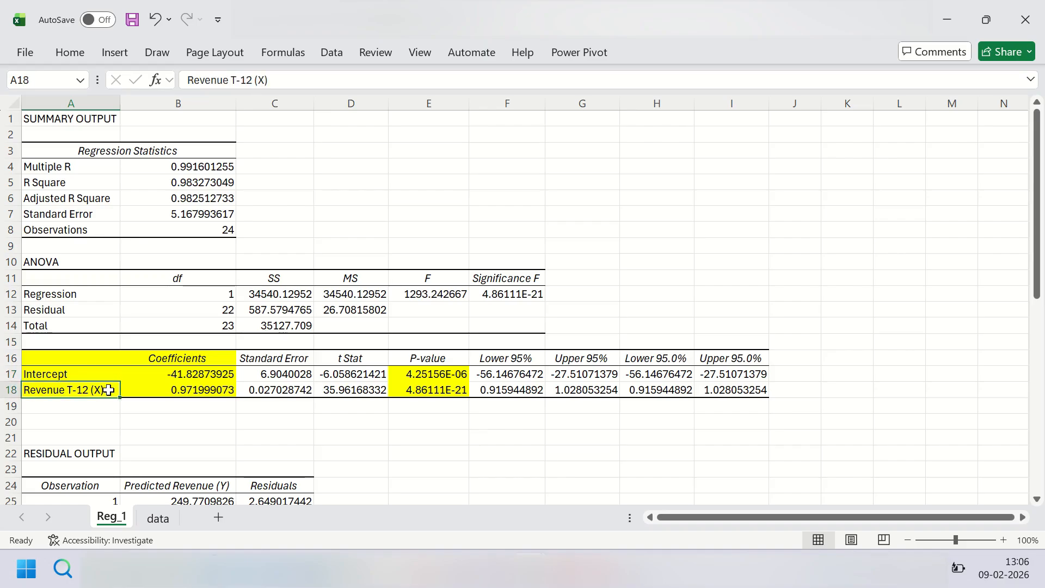
{"action": "left_click", "coordinate": [420, 395]}
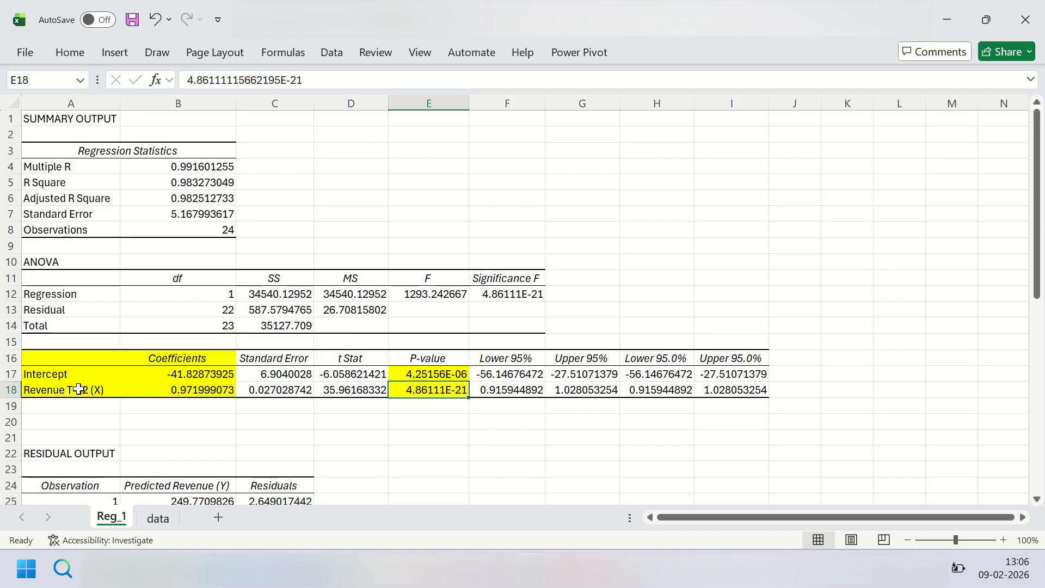
{"action": "left_click", "coordinate": [104, 392]}
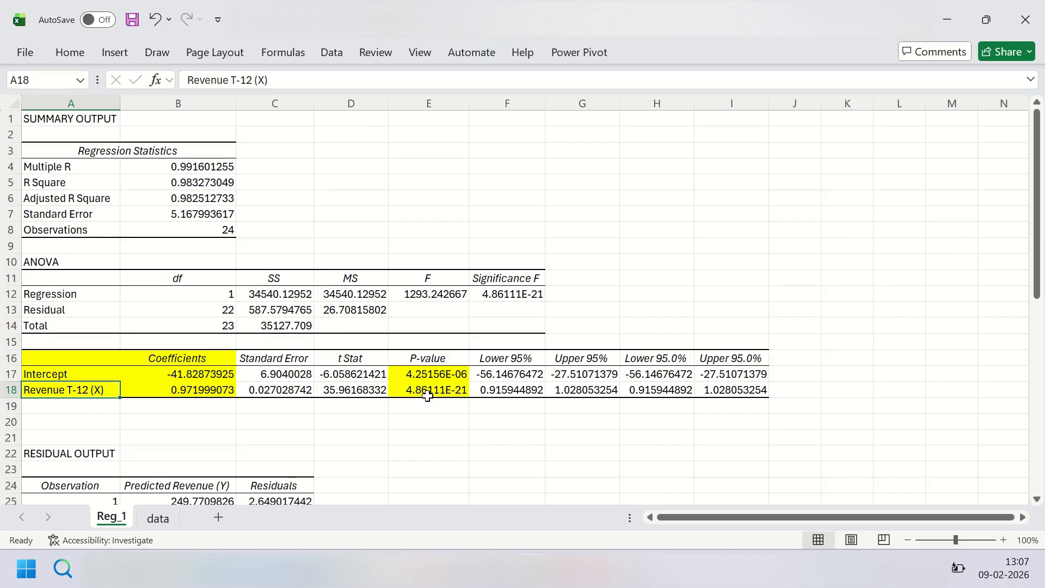
{"action": "left_click", "coordinate": [432, 373]}
{"action": "left_click", "coordinate": [431, 392]}
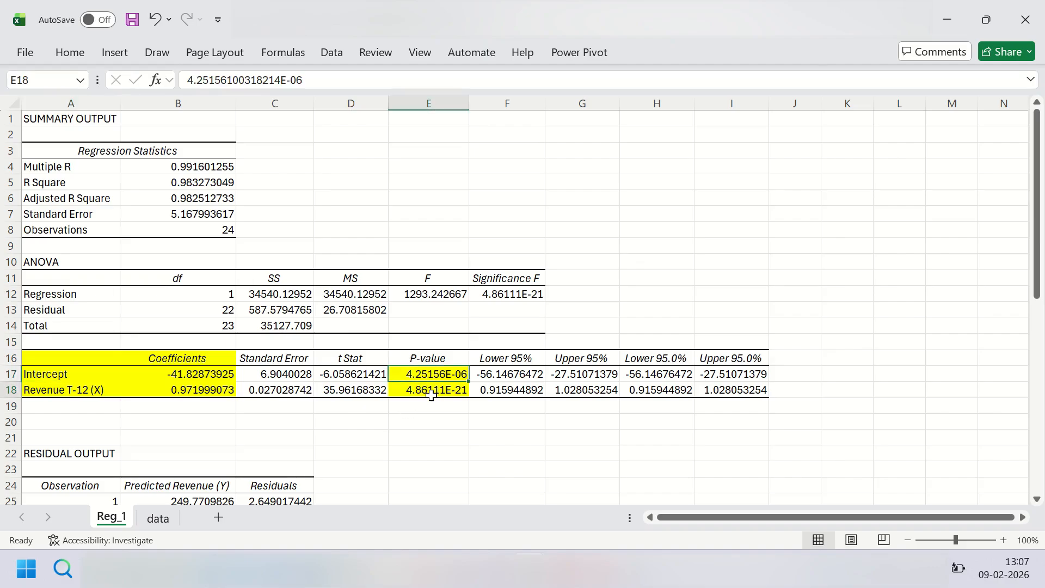
{"action": "left_click", "coordinate": [91, 390]}
{"action": "left_click", "coordinate": [94, 375]}
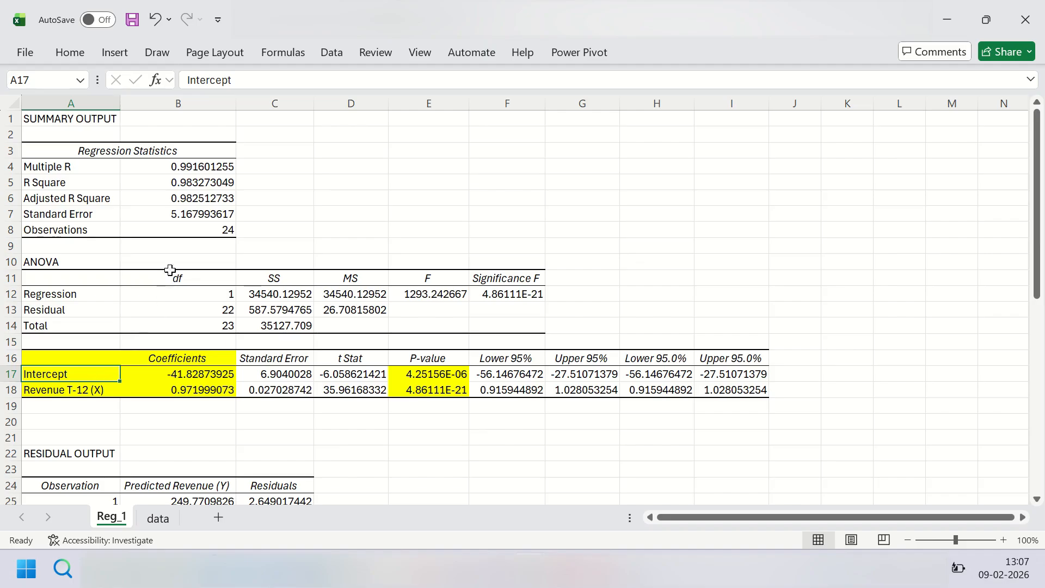
Step: Highlight the Adjusted R Square and R Square values in B6 and B5 in yellow
{"action": "left_click", "coordinate": [182, 199]}
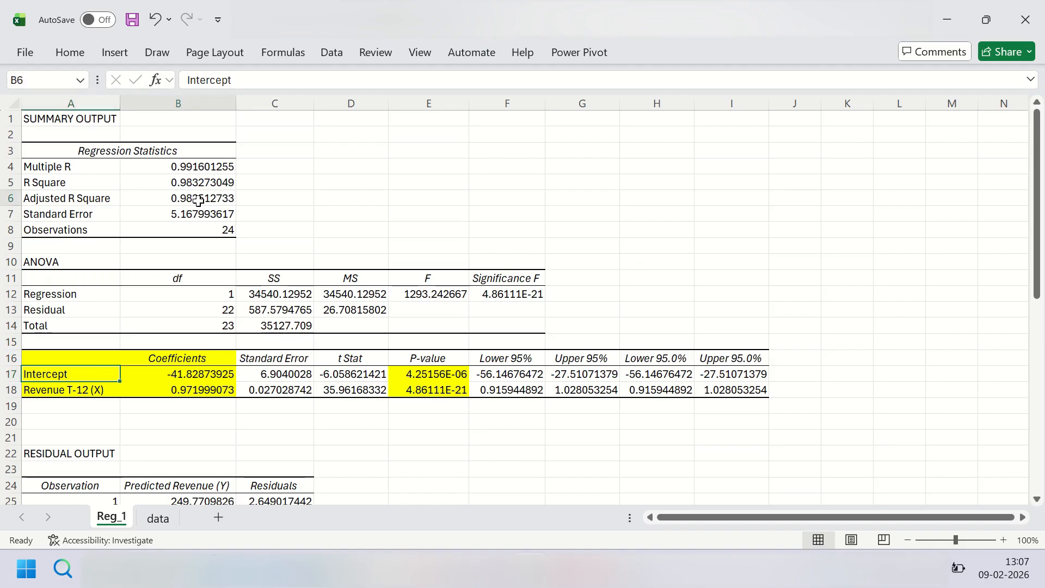
{"action": "left_click", "coordinate": [68, 54]}
{"action": "left_click", "coordinate": [149, 122]}
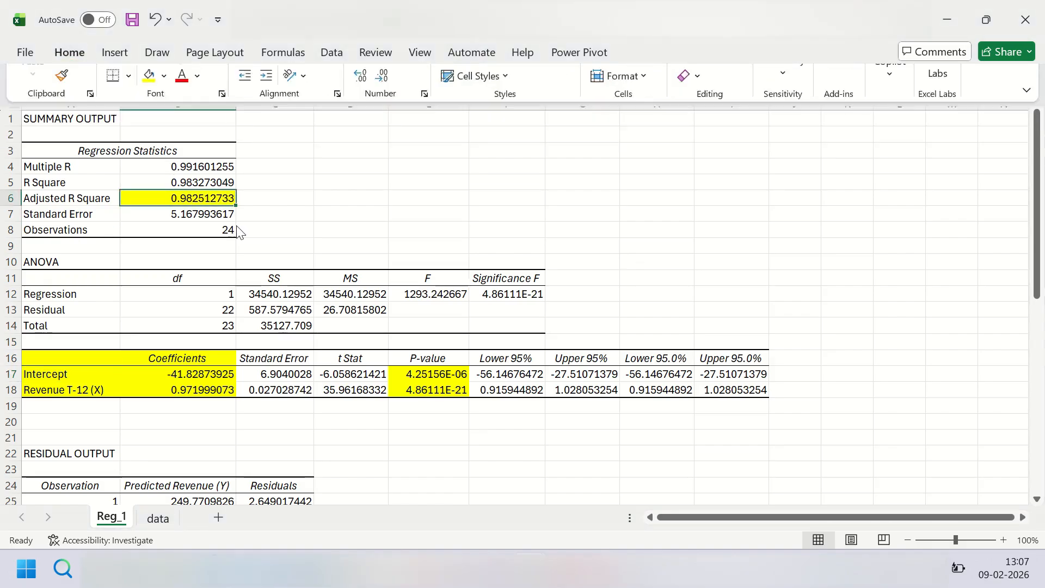
{"action": "left_click", "coordinate": [188, 182]}
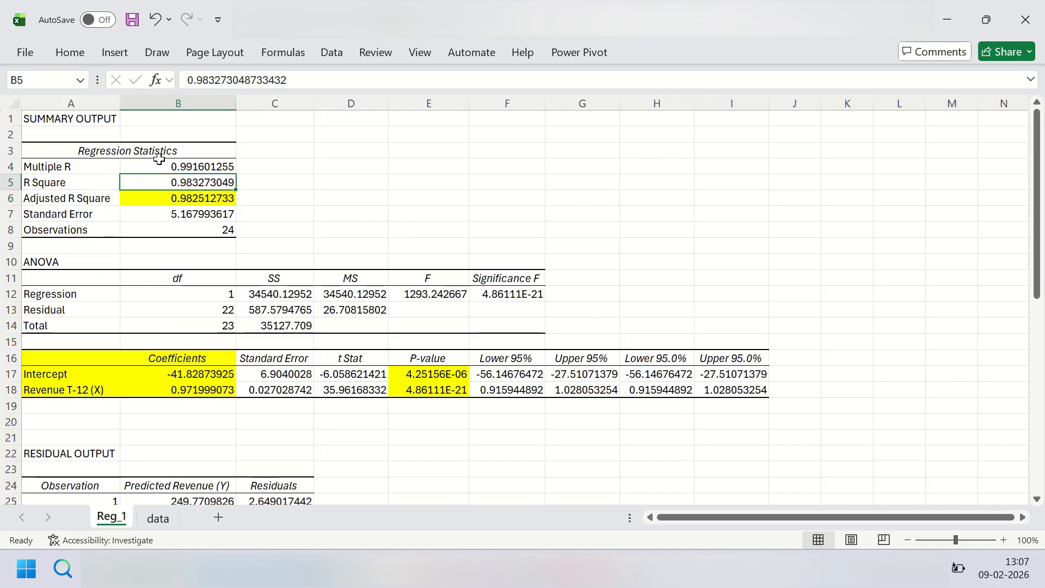
{"action": "left_click", "coordinate": [84, 57]}
{"action": "left_click", "coordinate": [149, 122]}
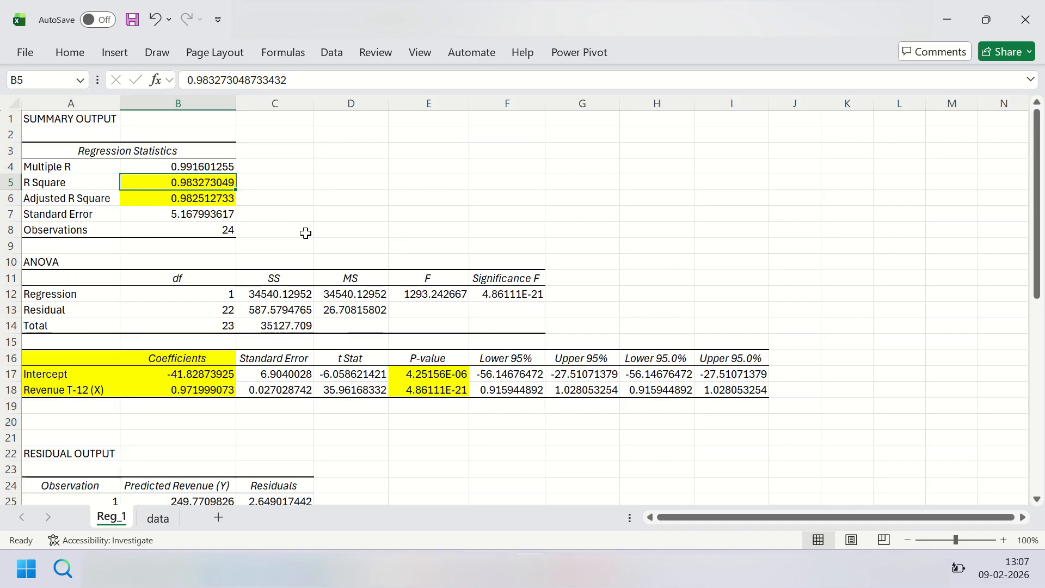
Step: Select and copy the Predicted Revenue (Y) values in B25:B48 of the residual output
{"action": "scroll", "coordinate": [321, 240], "scroll_direction": "down", "scroll_amount": 5}
{"action": "scroll", "coordinate": [322, 240], "scroll_direction": "down", "scroll_amount": 1}
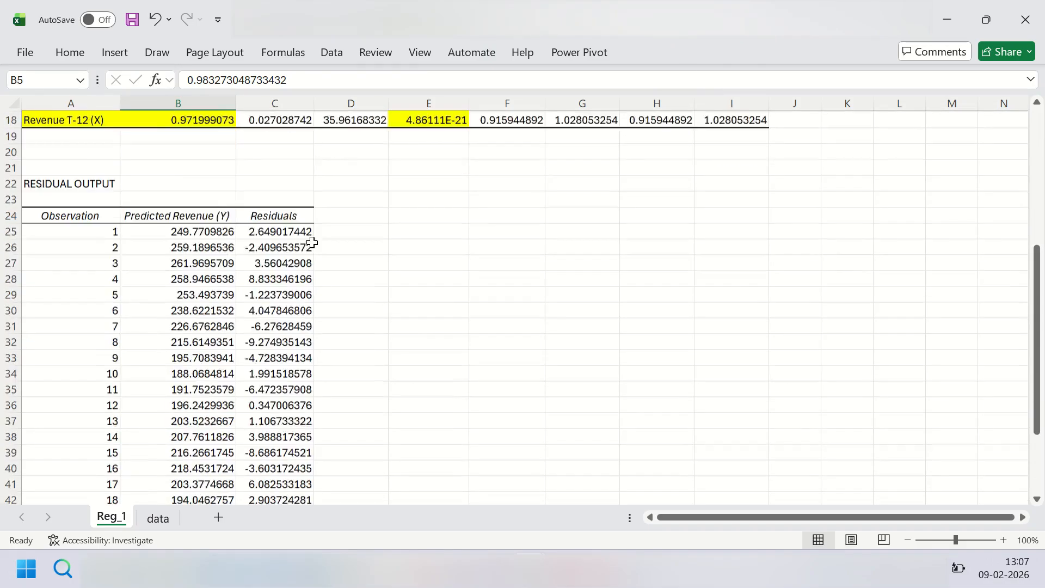
{"action": "left_click", "coordinate": [216, 218]}
{"action": "key", "text": "ctrl+shift+Down"}
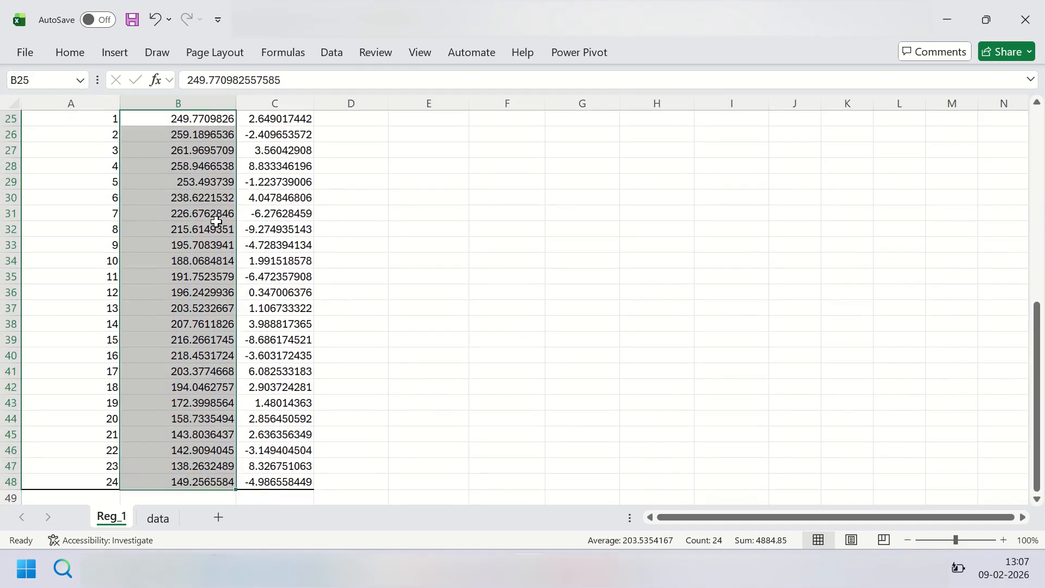
{"action": "key", "text": "ctrl+c"}
Step: On the data sheet, widen column D and enter the header Forecasts in D1
{"action": "left_click", "coordinate": [158, 518]}
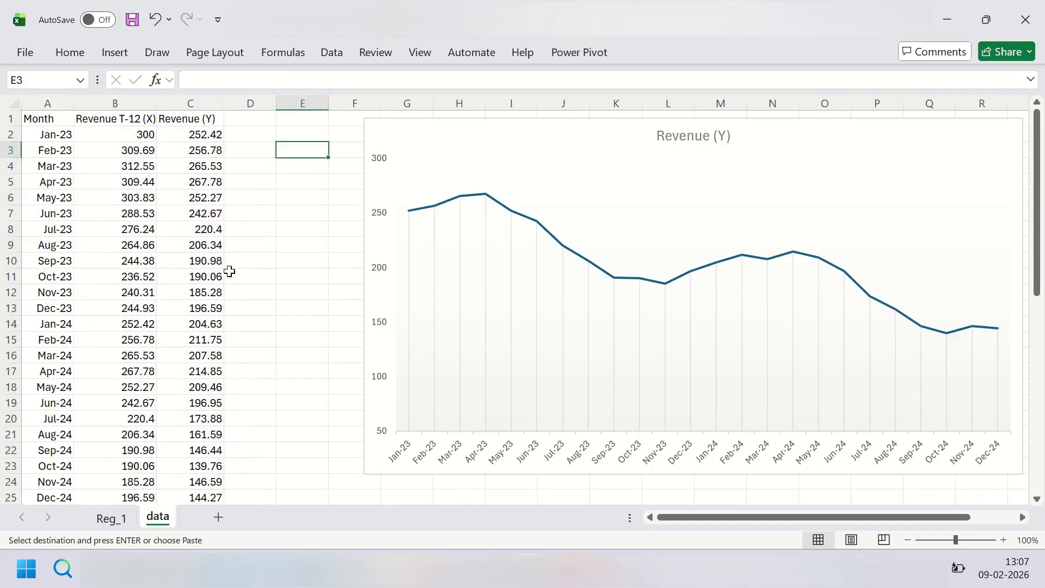
{"action": "left_click_drag", "start_coordinate": [276, 103], "coordinate": [292, 103]}
{"action": "double_click", "coordinate": [259, 117]}
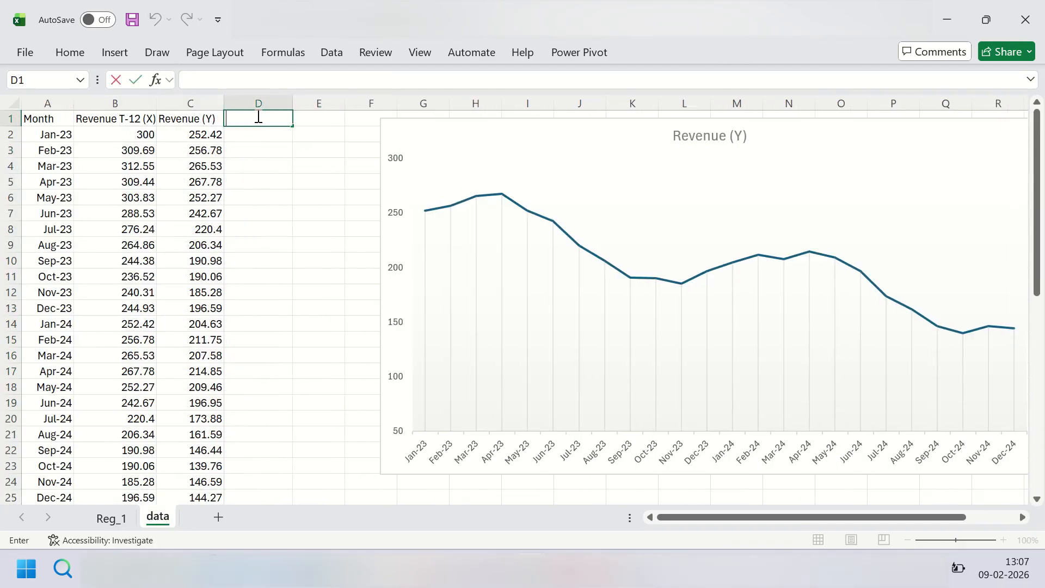
{"action": "type", "text": "Forecast"}
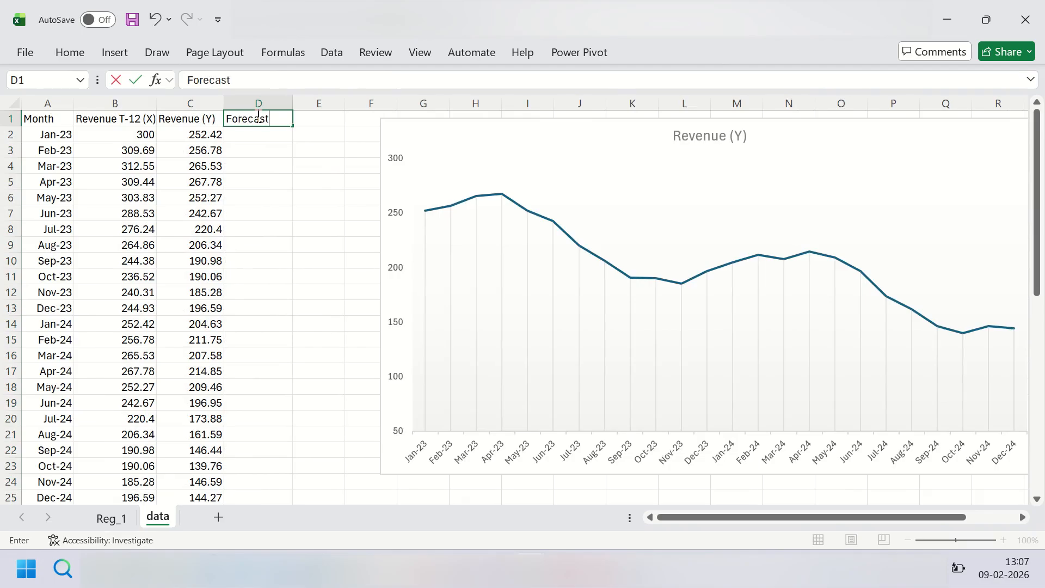
{"action": "type", "text": "s"}
{"action": "key", "text": "Return"}
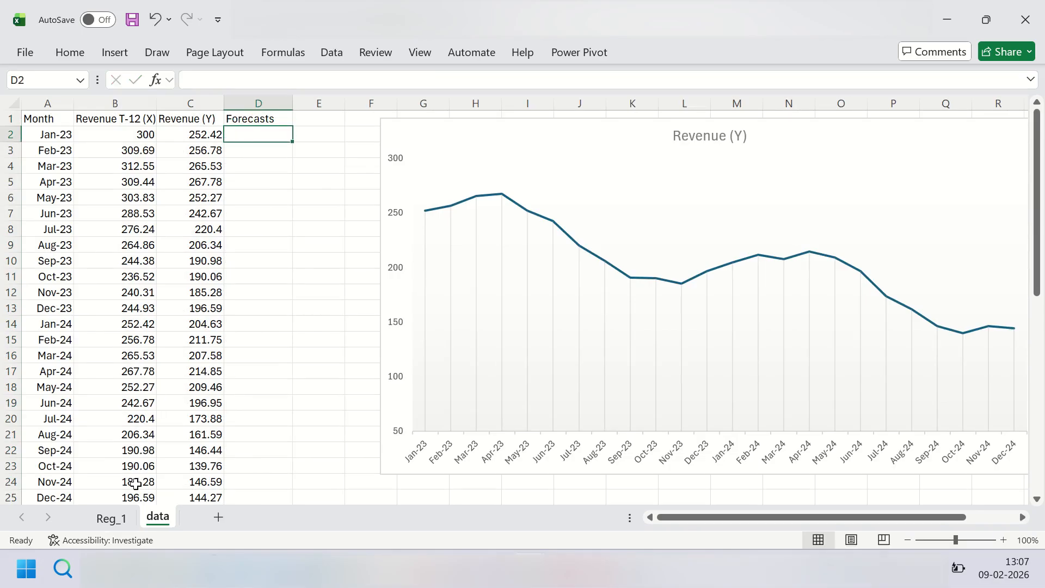
Step: Copy the selected predicted revenue values from Reg_1 again and paste them under the Forecasts header, starting at D2 of the data sheet
{"action": "left_click", "coordinate": [112, 518]}
{"action": "scroll", "coordinate": [204, 228], "scroll_direction": "up", "scroll_amount": 5}
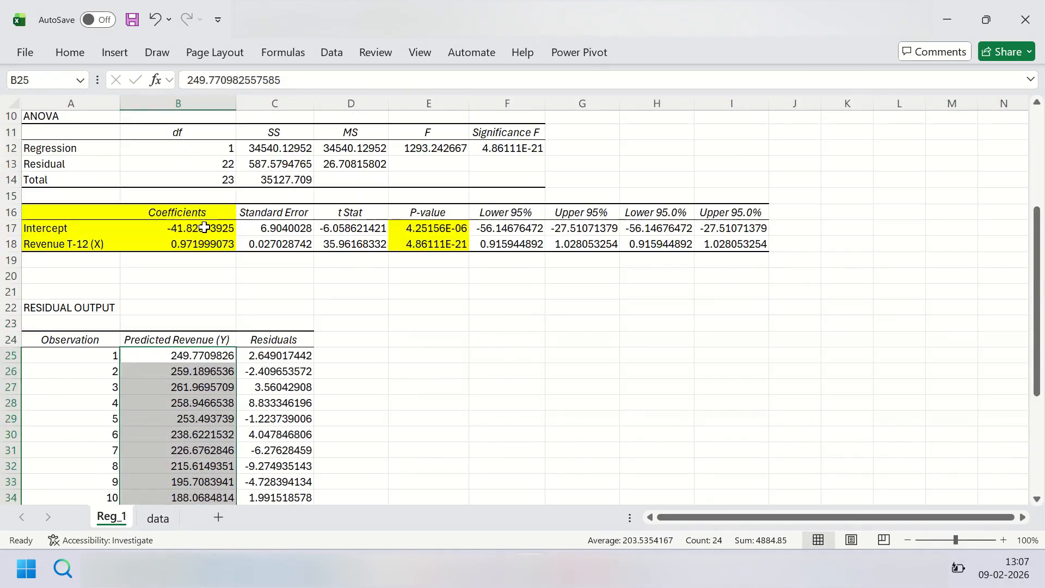
{"action": "scroll", "coordinate": [204, 228], "scroll_direction": "down", "scroll_amount": 2}
{"action": "key", "text": "ctrl+c"}
{"action": "left_click", "coordinate": [158, 518]}
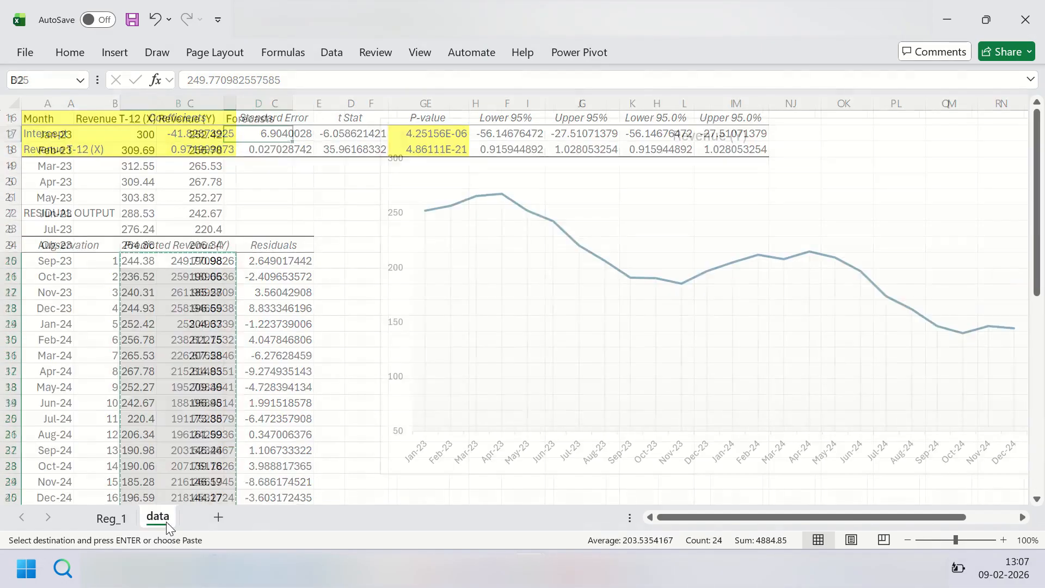
{"action": "key", "text": "ctrl+v"}
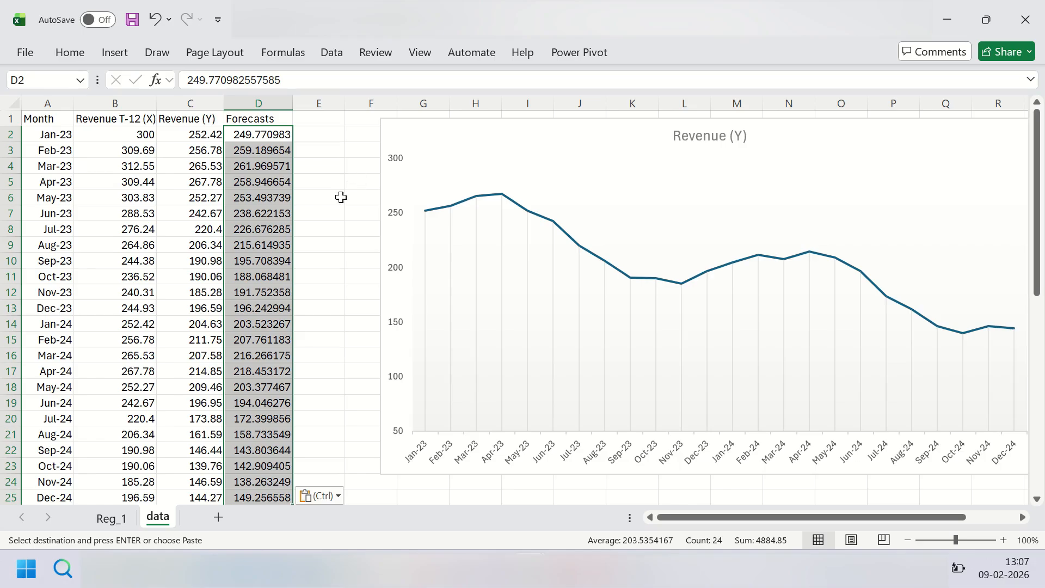
Step: Add the Forecasts column, D1:D25, to the revenue line chart as a second series
{"action": "left_click", "coordinate": [278, 121]}
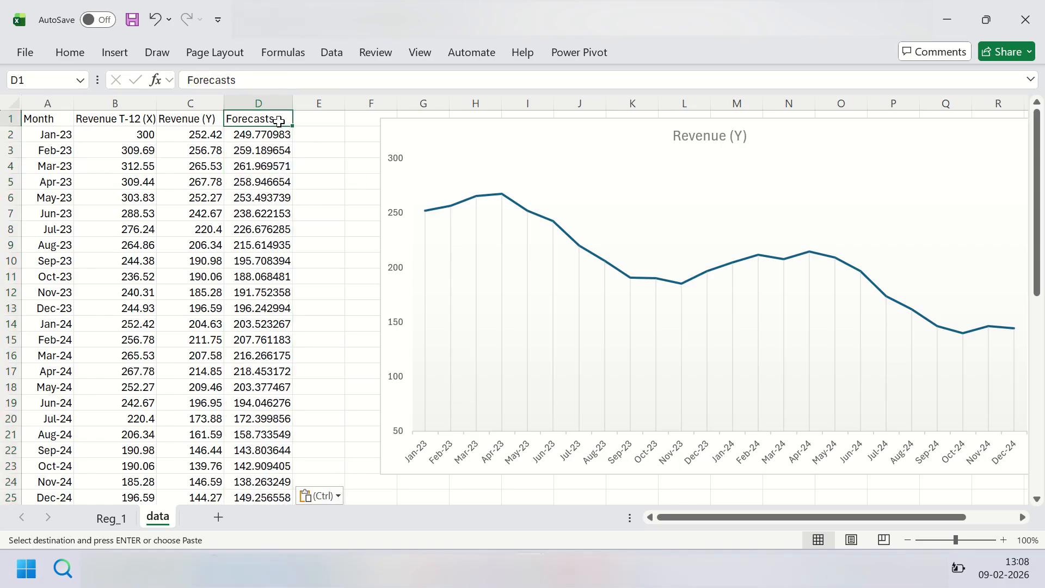
{"action": "key", "text": "ctrl+shift+Down"}
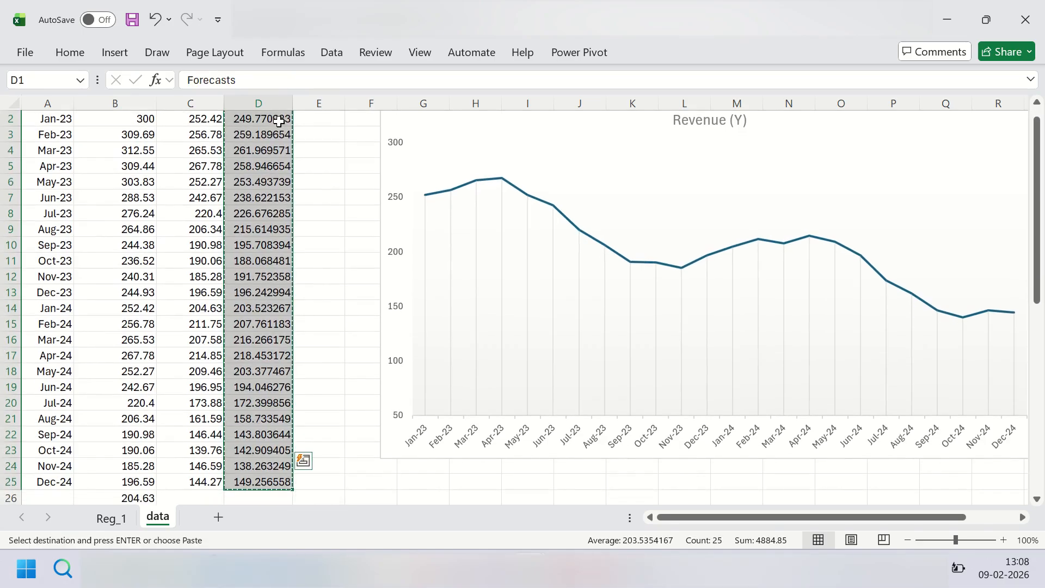
{"action": "left_click", "coordinate": [484, 173]}
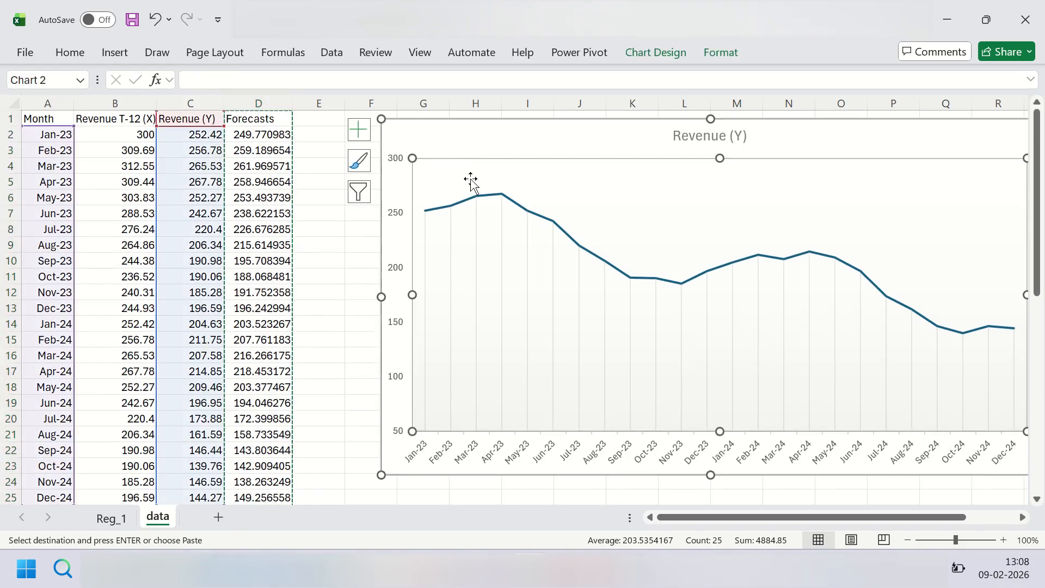
{"action": "key", "text": "ctrl+v"}
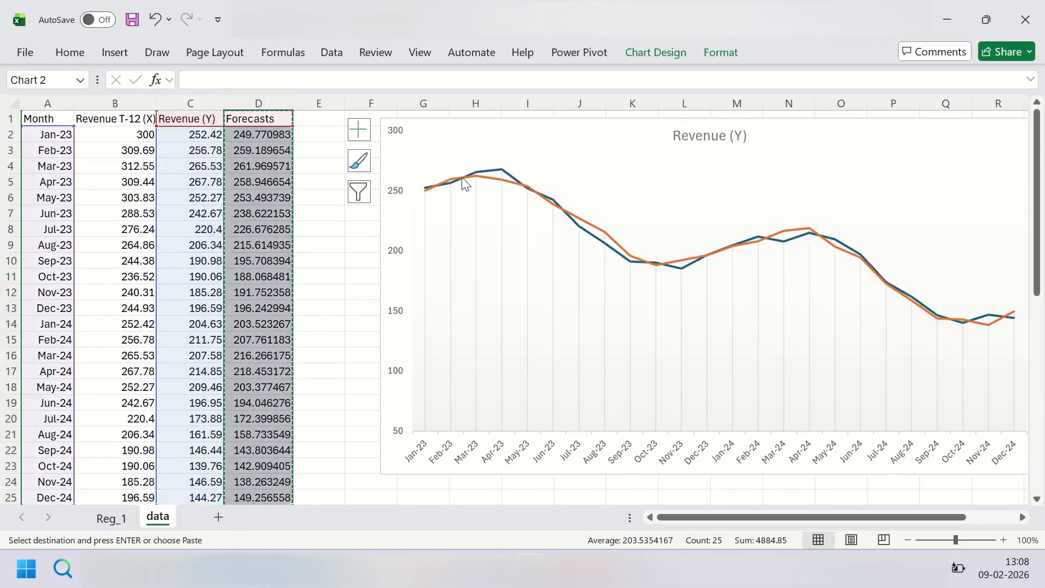
{"action": "left_click", "coordinate": [332, 229]}
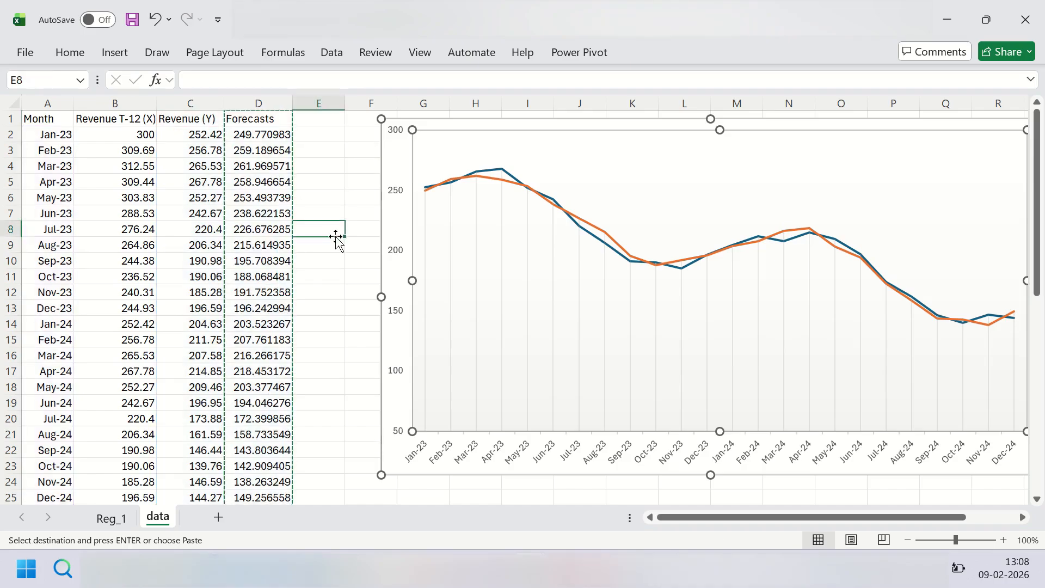
{"action": "left_click_drag", "start_coordinate": [688, 518], "coordinate": [710, 519]}
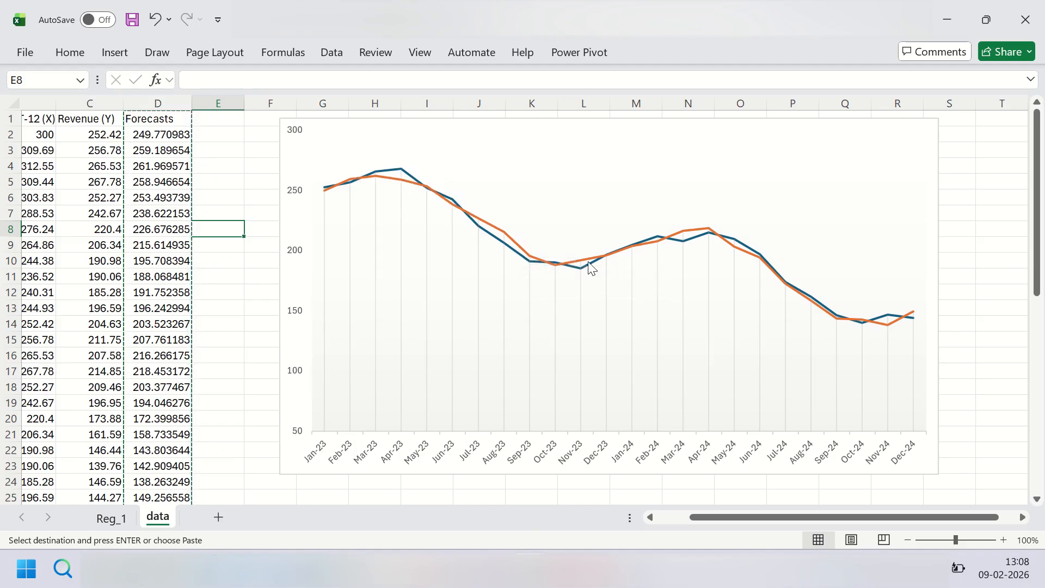
{"action": "left_click", "coordinate": [713, 169]}
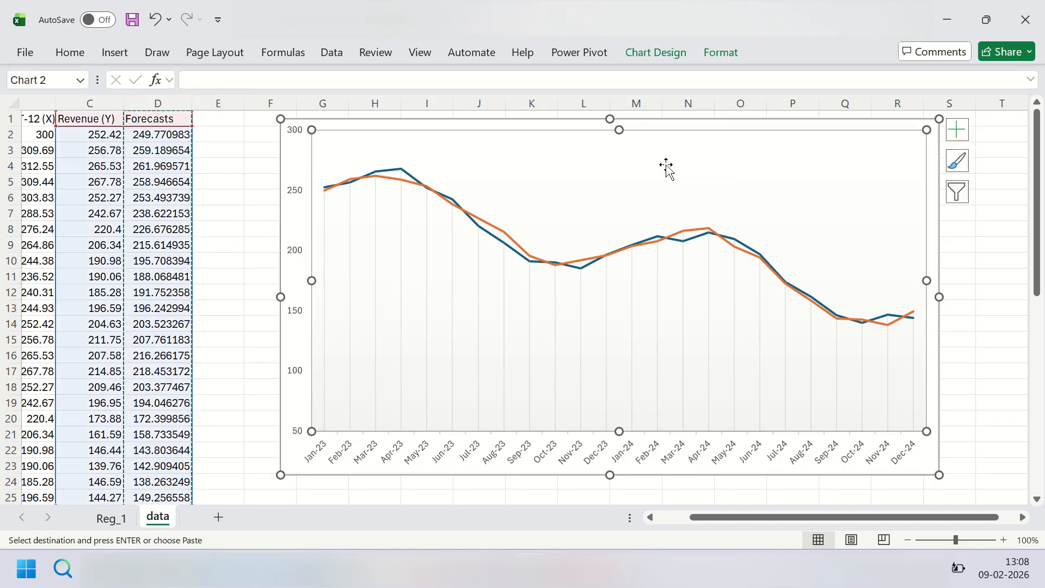
Step: Add a legend to the revenue and forecasts line chart and shift the chart sideways so it starts in column G
{"action": "left_click", "coordinate": [941, 133]}
{"action": "left_click", "coordinate": [935, 131]}
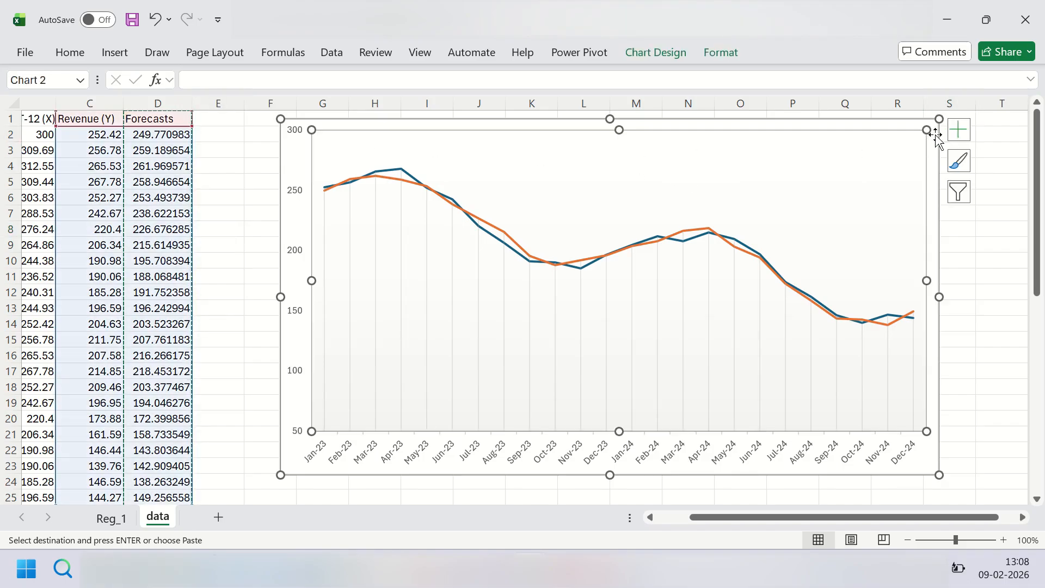
{"action": "left_click", "coordinate": [958, 130]}
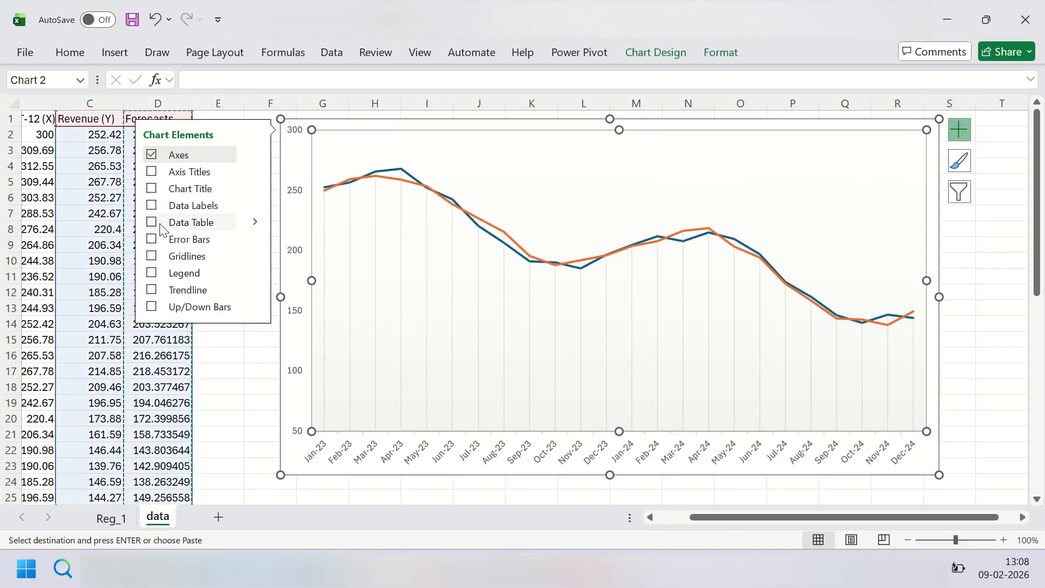
{"action": "left_click", "coordinate": [152, 271]}
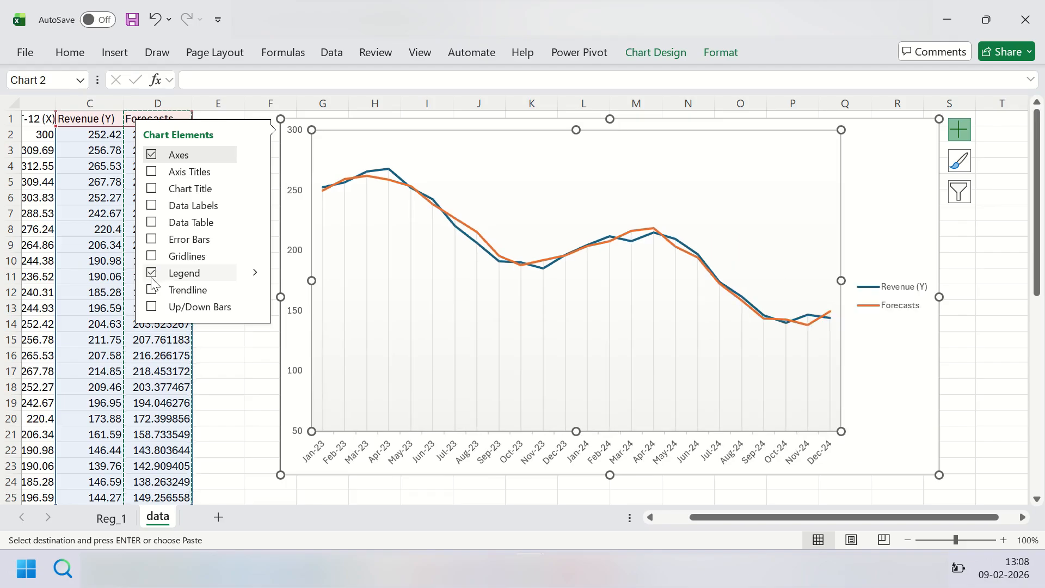
{"action": "left_click", "coordinate": [898, 308]}
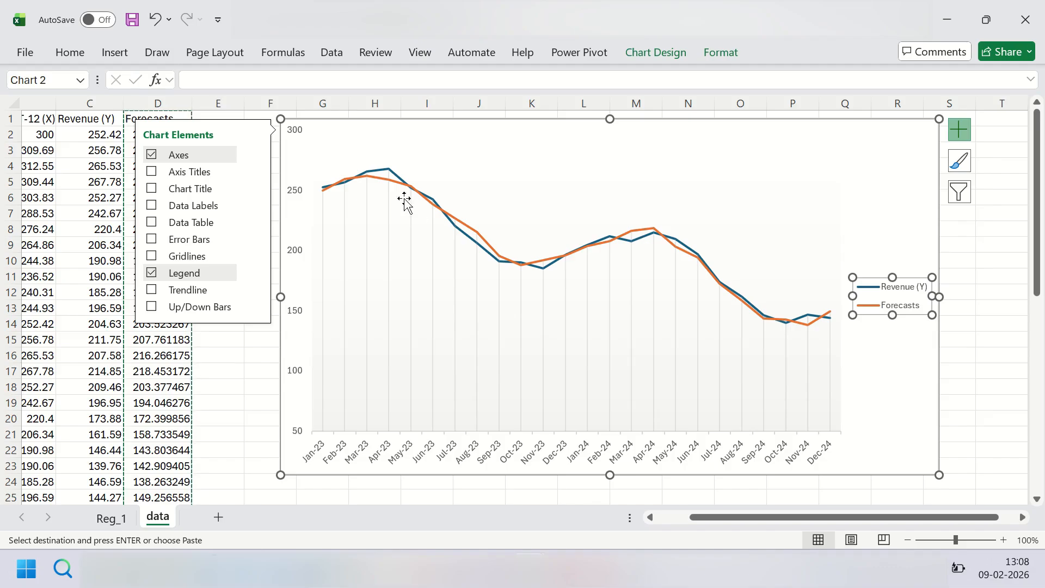
{"action": "left_click", "coordinate": [454, 182]}
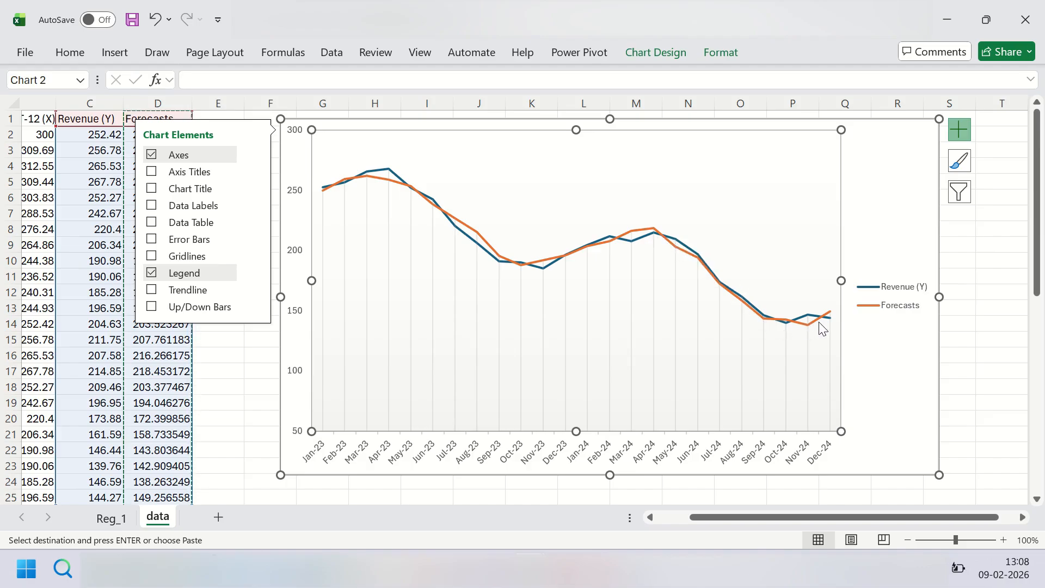
{"action": "left_click", "coordinate": [869, 156]}
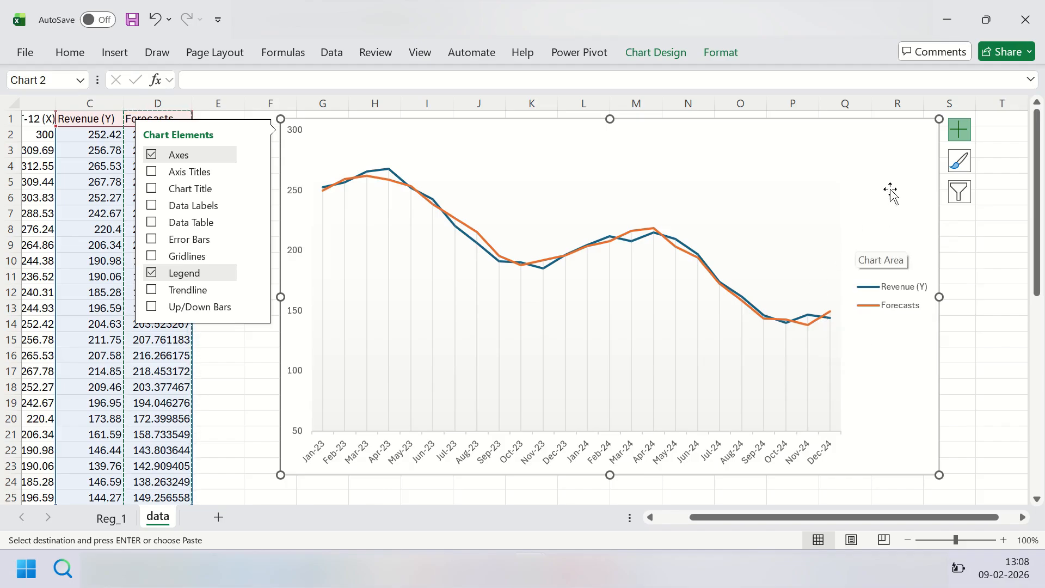
{"action": "left_click_drag", "start_coordinate": [879, 163], "coordinate": [920, 162]}
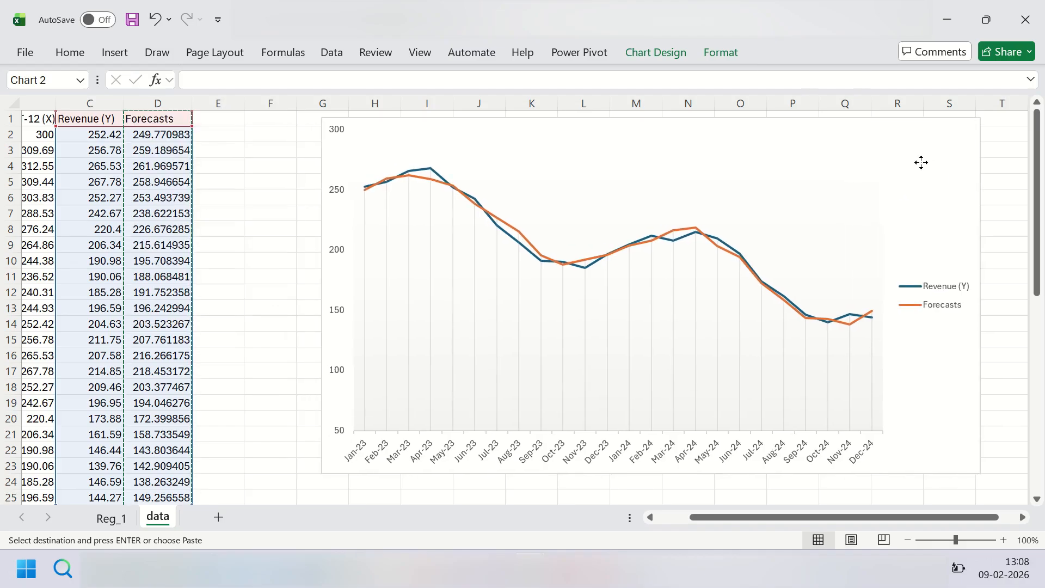
Step: Copy the coefficients table A16:B18 from the Reg_1 sheet and paste it at G26 on the data sheet
{"action": "left_click", "coordinate": [275, 243]}
{"action": "scroll", "coordinate": [278, 247], "scroll_direction": "down", "scroll_amount": 3}
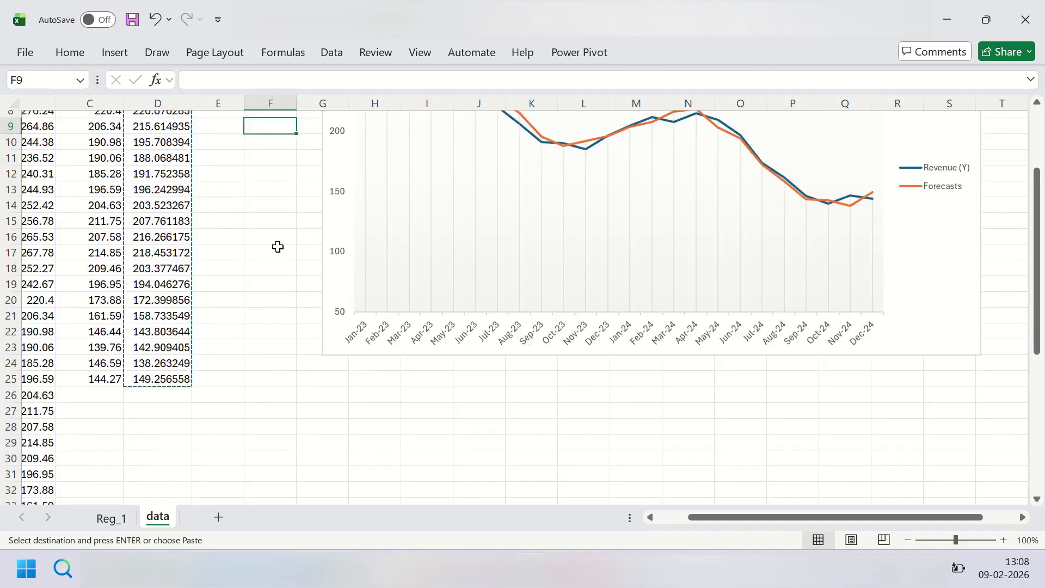
{"action": "scroll", "coordinate": [278, 247], "scroll_direction": "down", "scroll_amount": 3}
{"action": "left_click", "coordinate": [111, 517]}
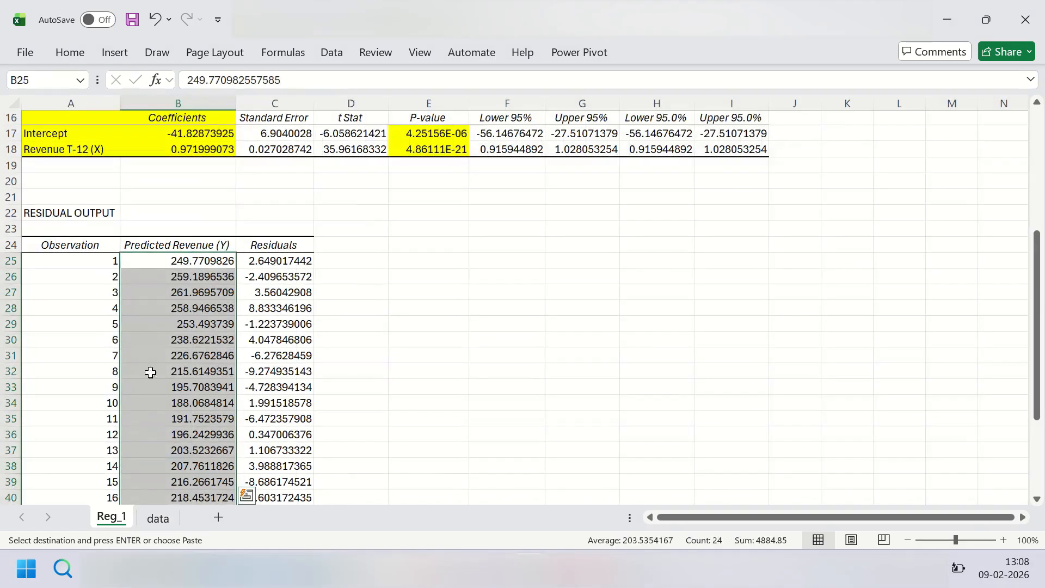
{"action": "left_click", "coordinate": [182, 150]}
{"action": "scroll", "coordinate": [140, 168], "scroll_direction": "up", "scroll_amount": 1}
{"action": "left_click_drag", "start_coordinate": [65, 164], "coordinate": [182, 200]}
{"action": "key", "text": "ctrl+c"}
{"action": "left_click", "coordinate": [163, 517]}
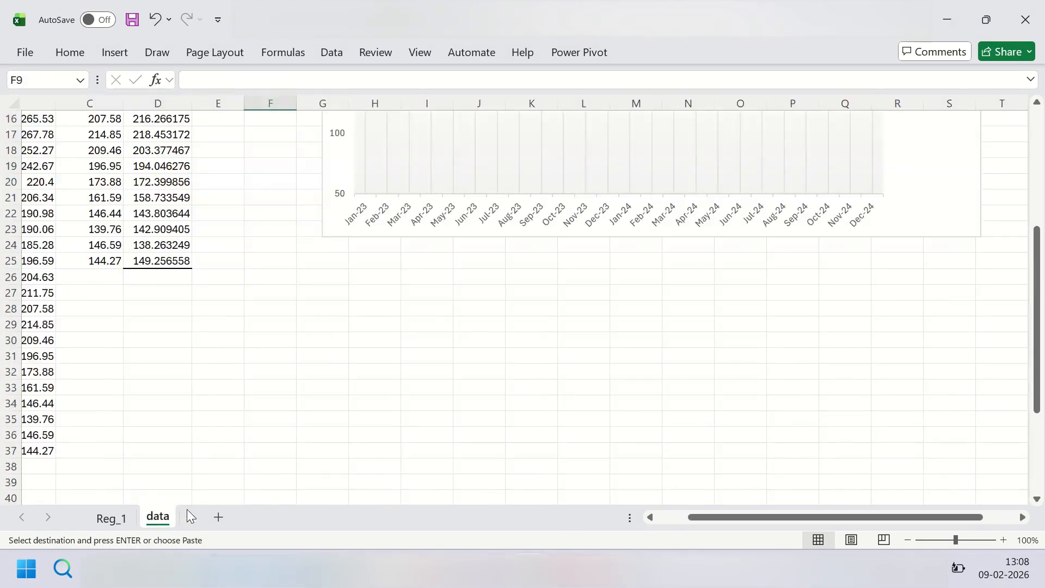
{"action": "left_click", "coordinate": [335, 275]}
{"action": "key", "text": "ctrl+v"}
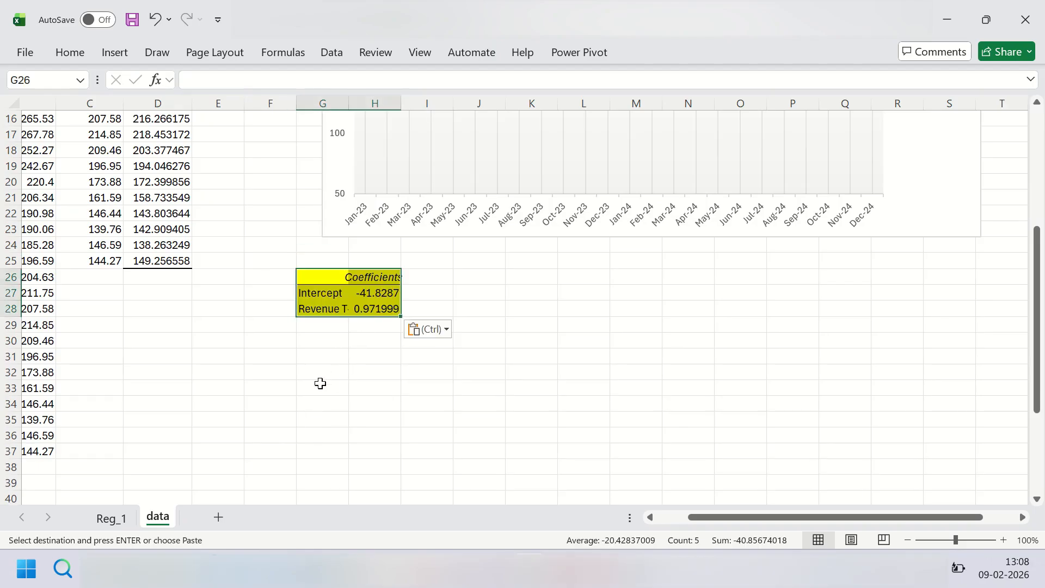
Step: Extend the Month series in column A through Dec-25 in row 37
{"action": "left_click_drag", "start_coordinate": [720, 521], "coordinate": [669, 516]}
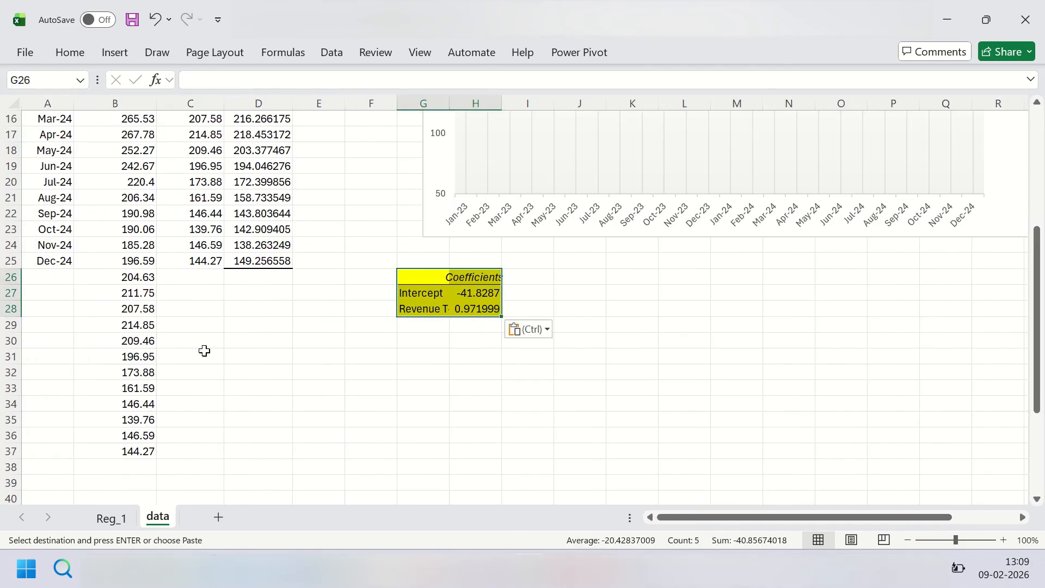
{"action": "left_click_drag", "start_coordinate": [55, 198], "coordinate": [65, 456]}
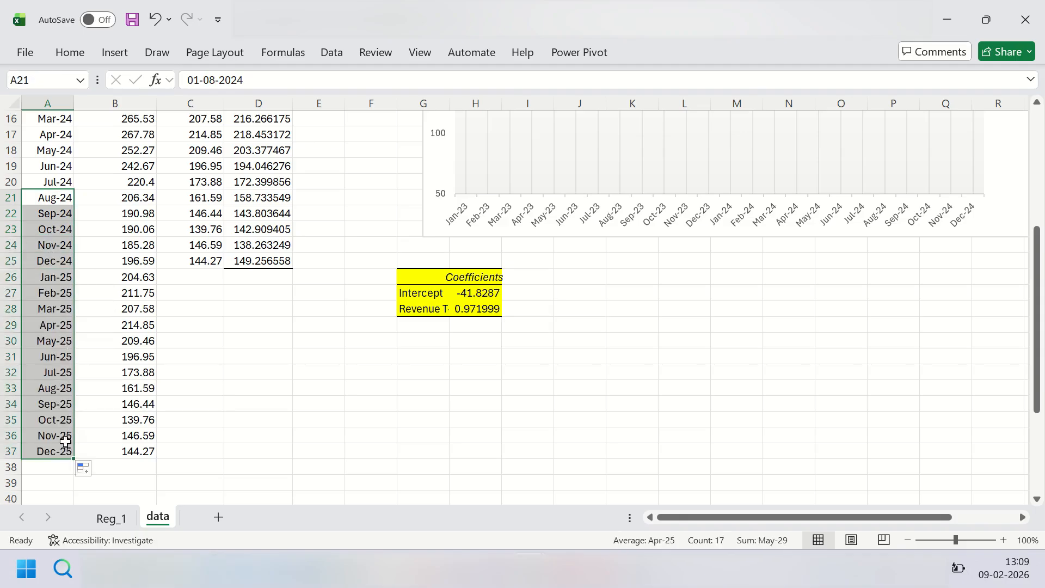
Step: Enter the forecast formula =$H$27+$H$28*B26 in D26 and fill it down through D37
{"action": "left_click", "coordinate": [246, 279]}
{"action": "type", "text": "="}
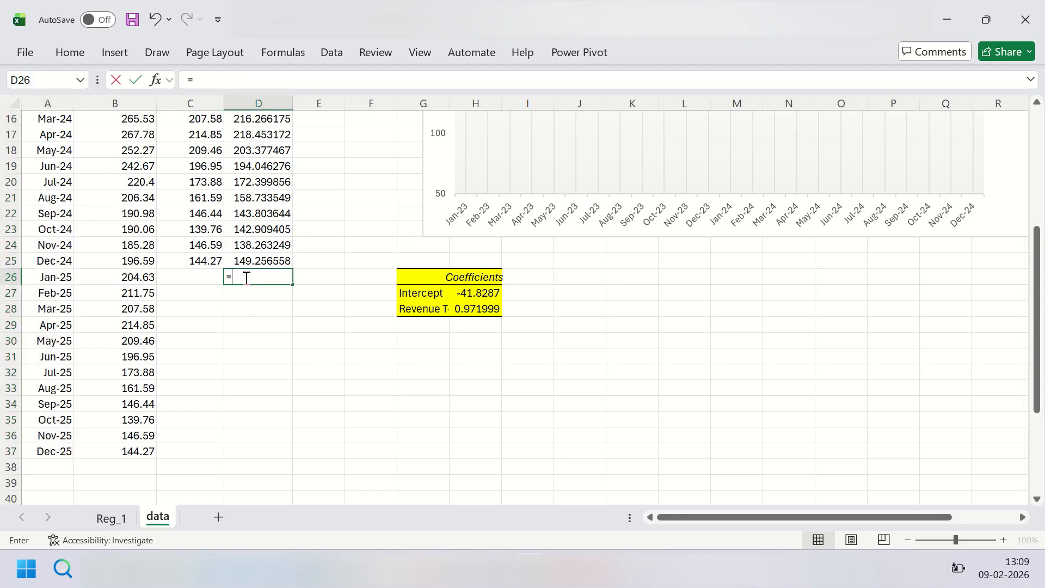
{"action": "left_click", "coordinate": [459, 293]}
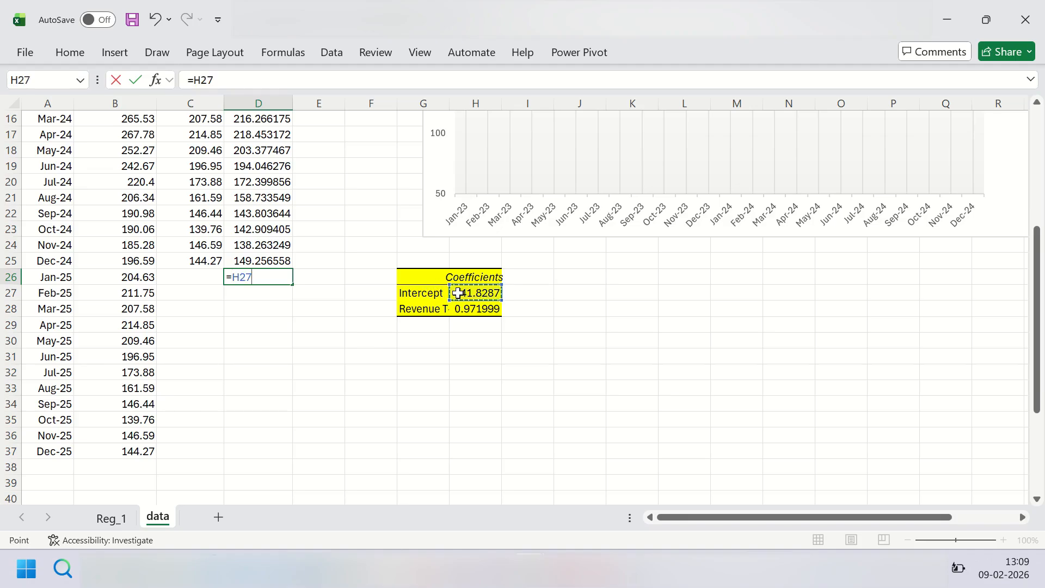
{"action": "key", "text": "F4"}
{"action": "type", "text": "+"}
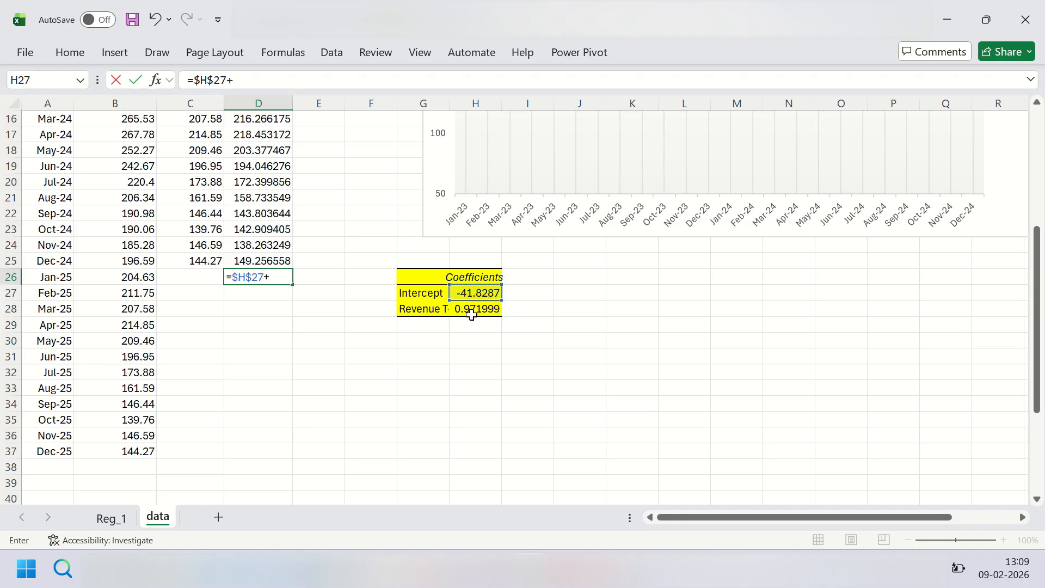
{"action": "left_click", "coordinate": [472, 309]}
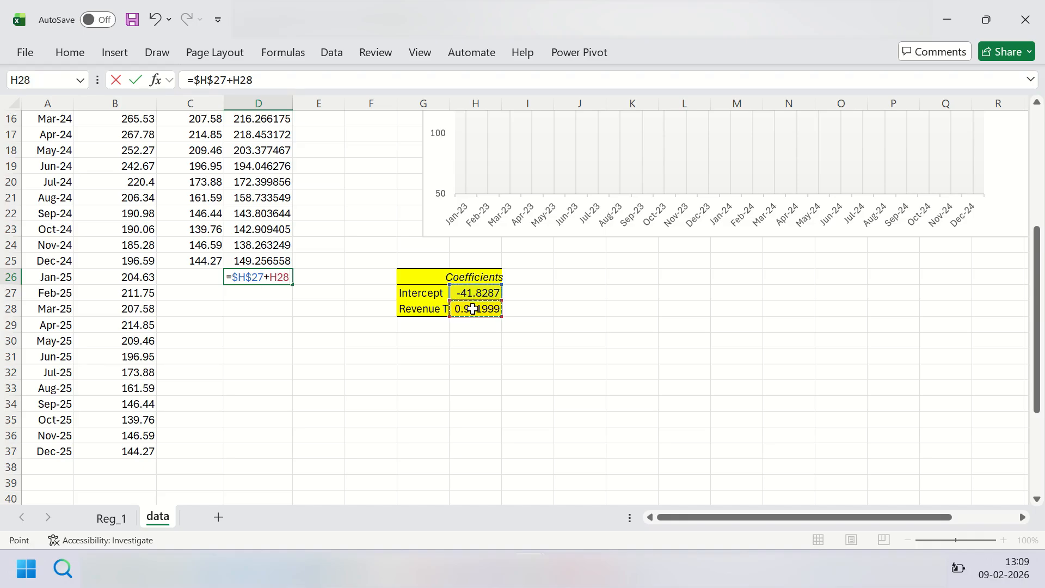
{"action": "key", "text": "F4"}
{"action": "type", "text": "*"}
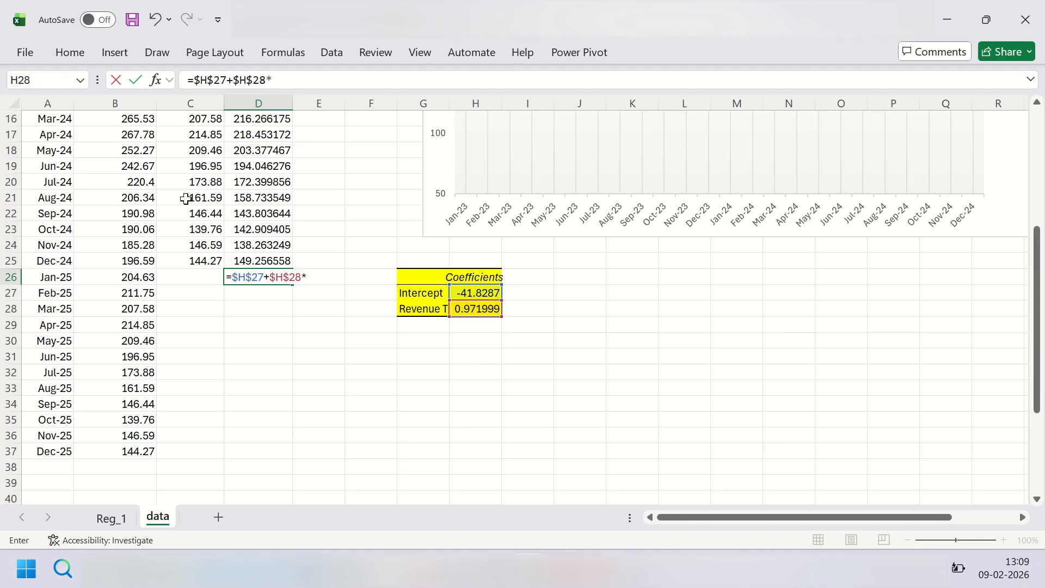
{"action": "left_click", "coordinate": [138, 278]}
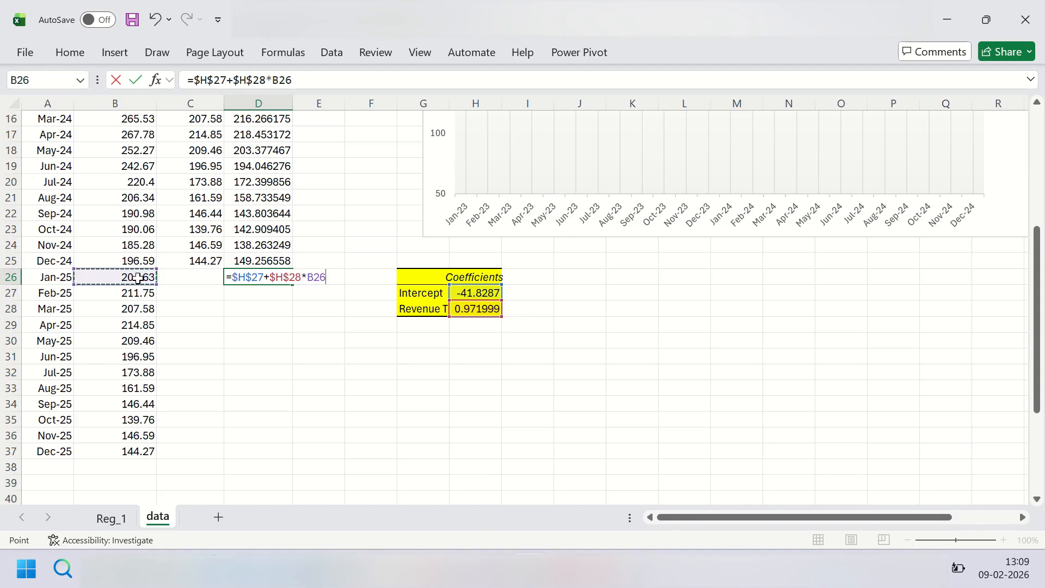
{"action": "key", "text": "Return"}
{"action": "left_click", "coordinate": [268, 270]}
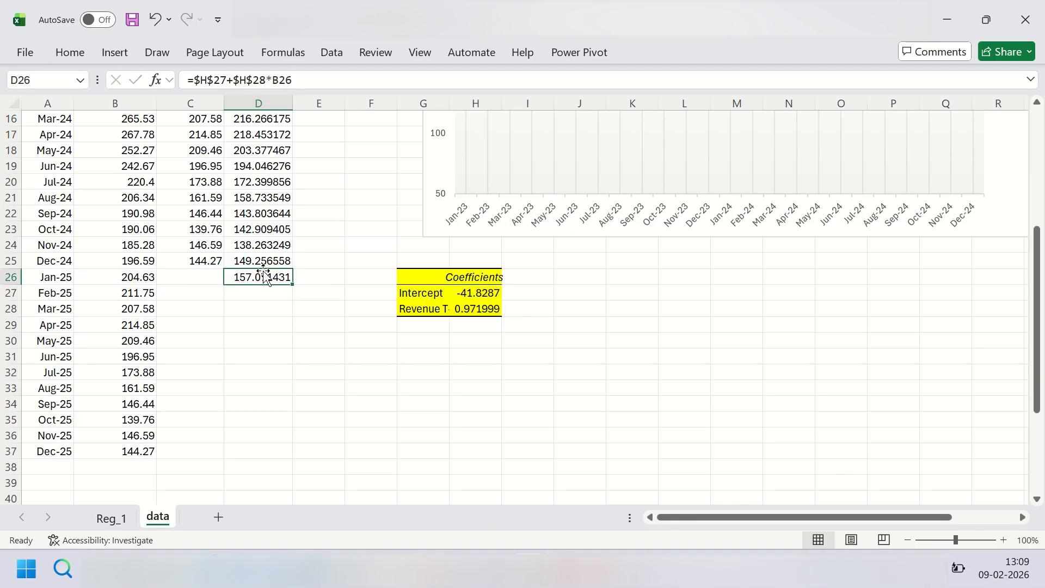
{"action": "double_click", "coordinate": [292, 284]}
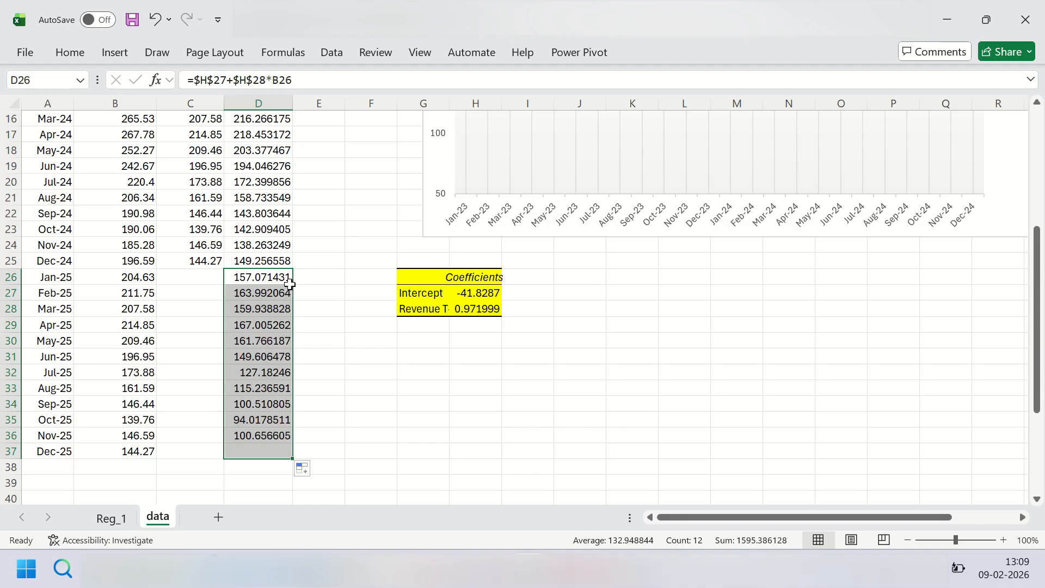
Step: Extend the chart's Forecasts series to D2:D37 and its month labels to A2:A37
{"action": "scroll", "coordinate": [302, 380], "scroll_direction": "up", "scroll_amount": 5}
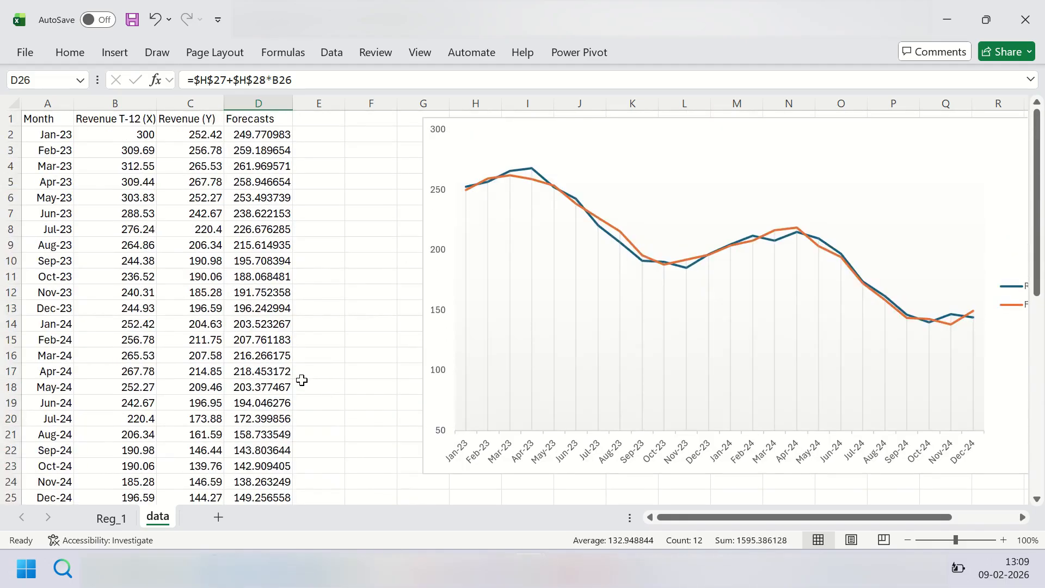
{"action": "scroll", "coordinate": [302, 379], "scroll_direction": "down", "scroll_amount": 5}
{"action": "scroll", "coordinate": [307, 368], "scroll_direction": "up", "scroll_amount": 4}
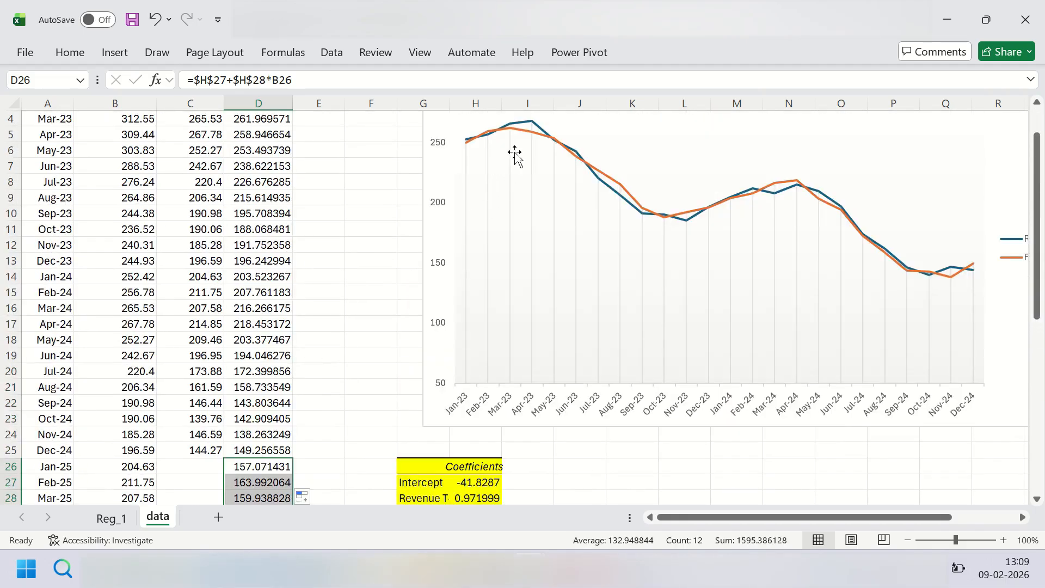
{"action": "left_click", "coordinate": [523, 134]}
{"action": "scroll", "coordinate": [242, 270], "scroll_direction": "down", "scroll_amount": 5}
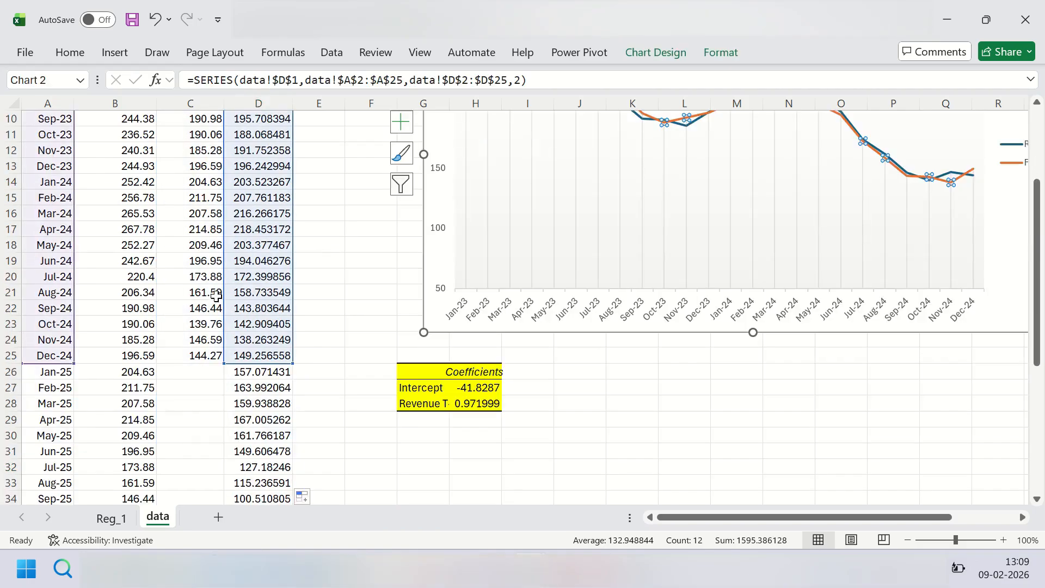
{"action": "left_click_drag", "start_coordinate": [293, 224], "coordinate": [276, 406]}
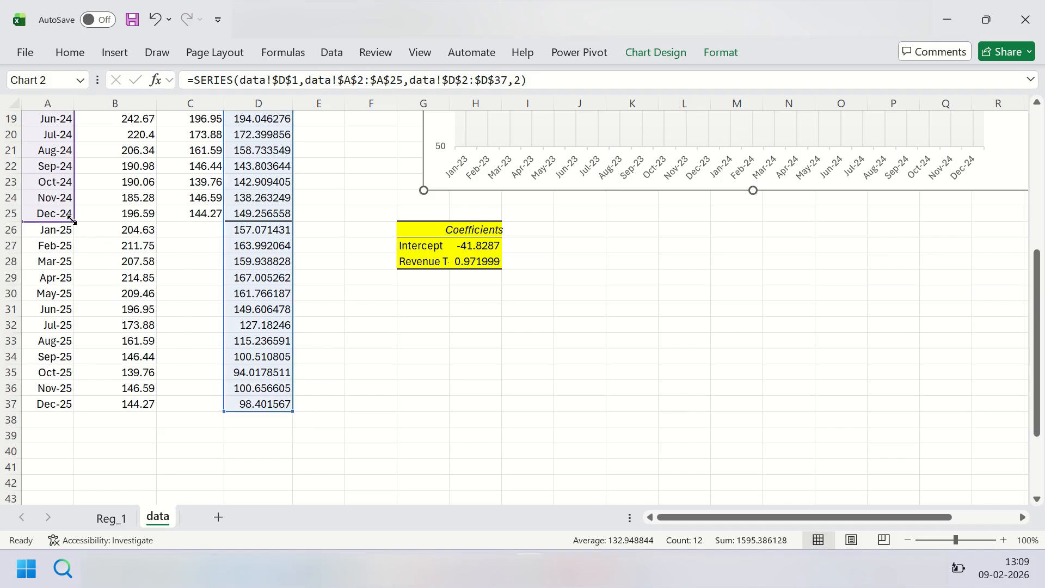
{"action": "left_click_drag", "start_coordinate": [74, 231], "coordinate": [71, 406]}
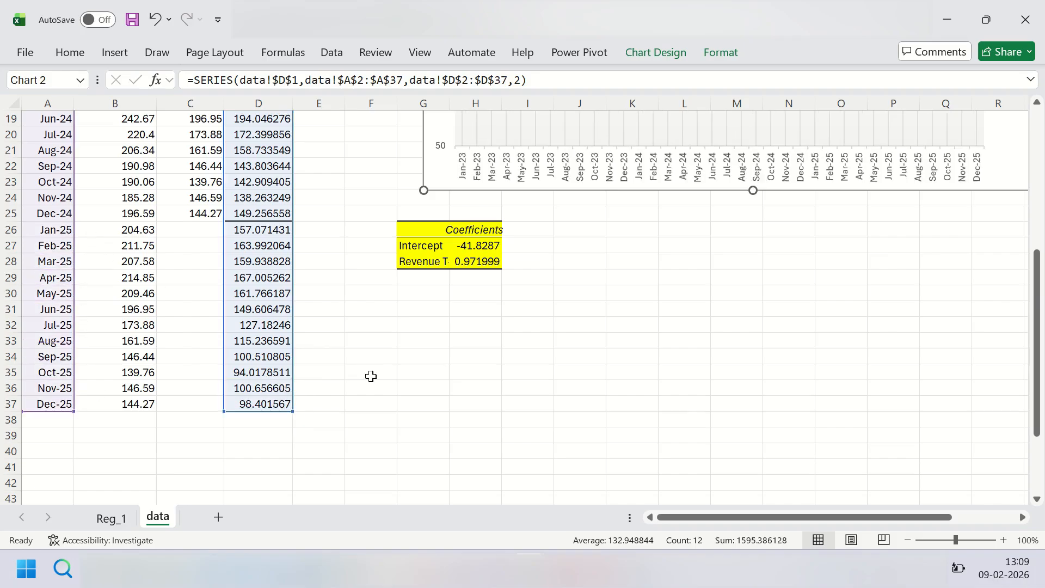
{"action": "left_click", "coordinate": [368, 376]}
{"action": "scroll", "coordinate": [544, 370], "scroll_direction": "up", "scroll_amount": 6}
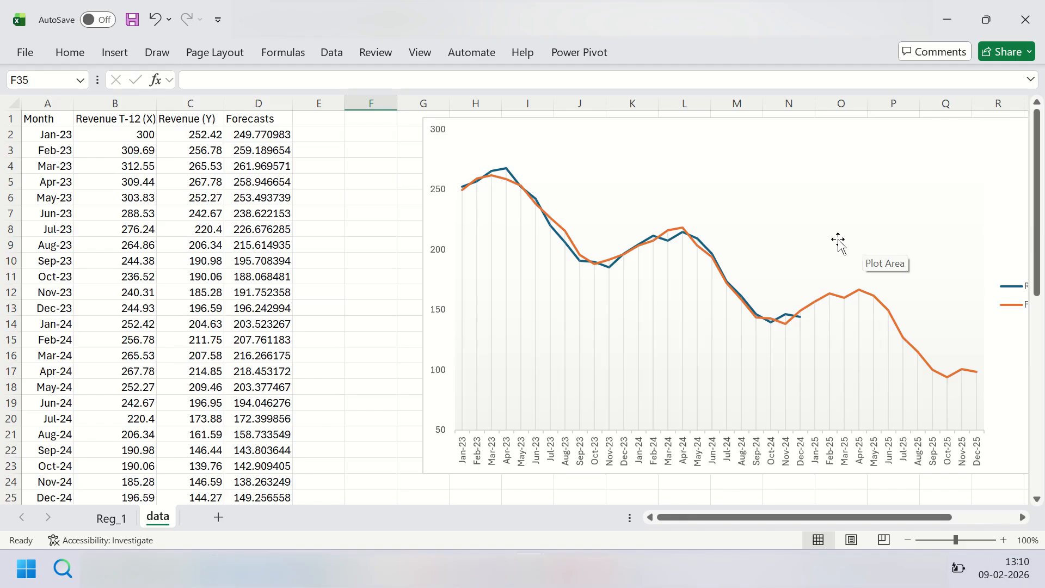
Step: Clear the Jan-23 to Dec-24 forecast values in D2:D25, keeping the Forecasts header and the 2025 forecasts
{"action": "scroll", "coordinate": [817, 241], "scroll_direction": "down", "scroll_amount": 2}
{"action": "scroll", "coordinate": [800, 240], "scroll_direction": "up", "scroll_amount": 1}
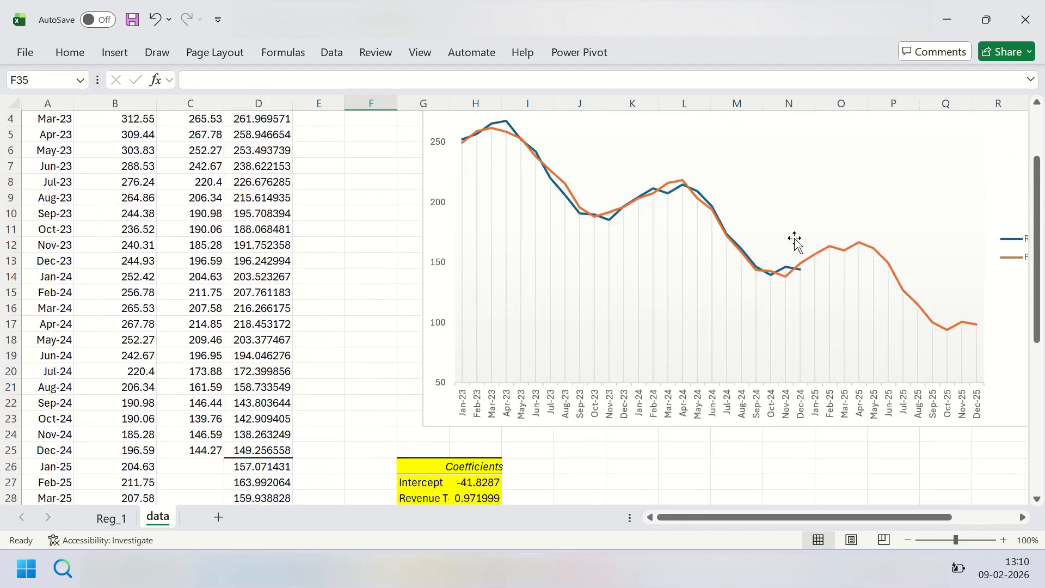
{"action": "left_click", "coordinate": [243, 457]}
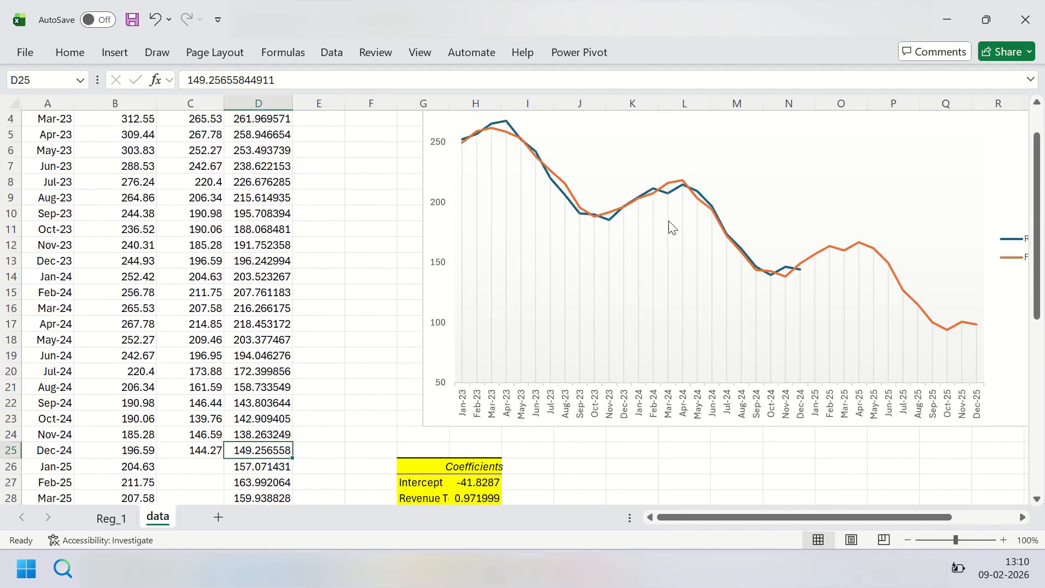
{"action": "left_click", "coordinate": [853, 253]}
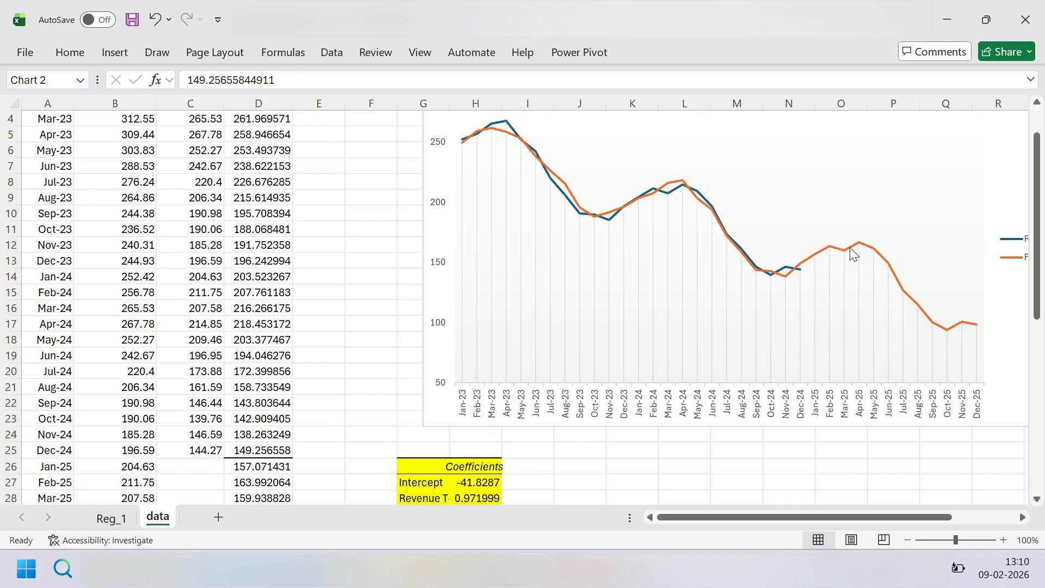
{"action": "left_click", "coordinate": [853, 253]}
{"action": "left_click", "coordinate": [285, 451]}
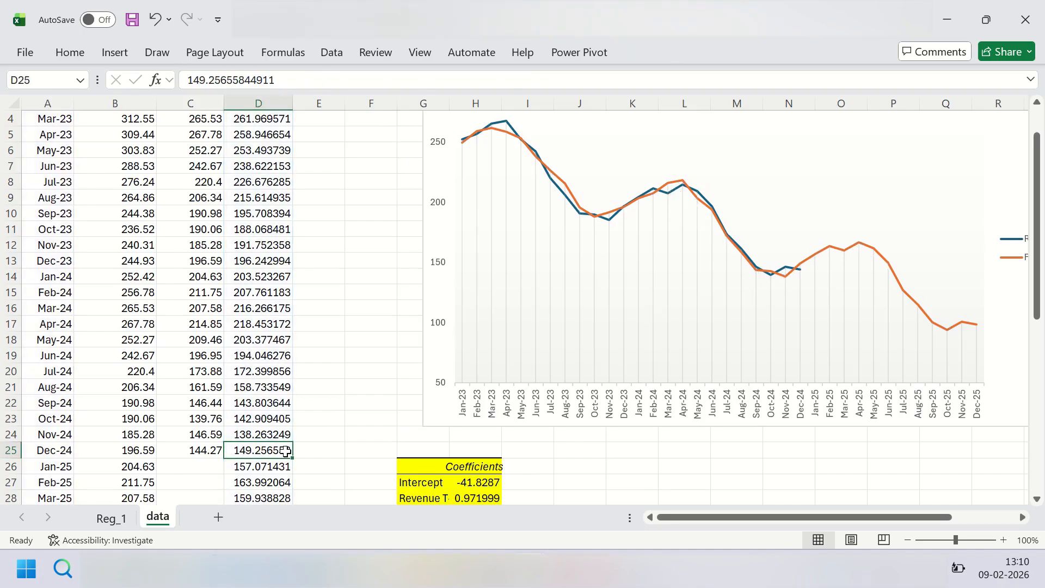
{"action": "key", "text": "ctrl+shift+Up"}
{"action": "key", "text": "ctrl+shift+Down"}
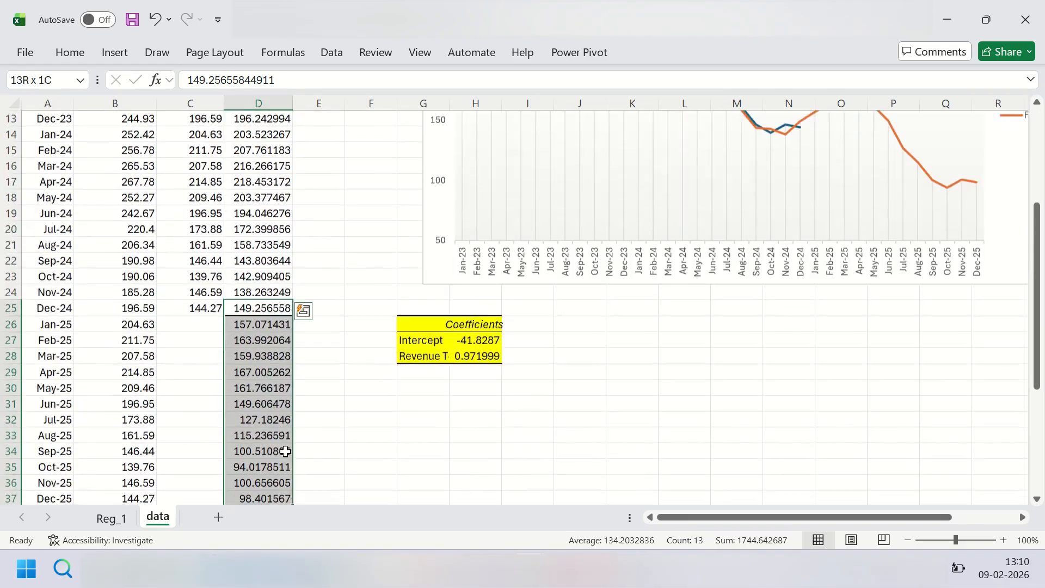
{"action": "key", "text": "ctrl+shift+Up"}
{"action": "key", "text": "shift+Down"}
{"action": "key", "text": "Delete"}
{"action": "scroll", "coordinate": [285, 452], "scroll_direction": "down", "scroll_amount": 4}
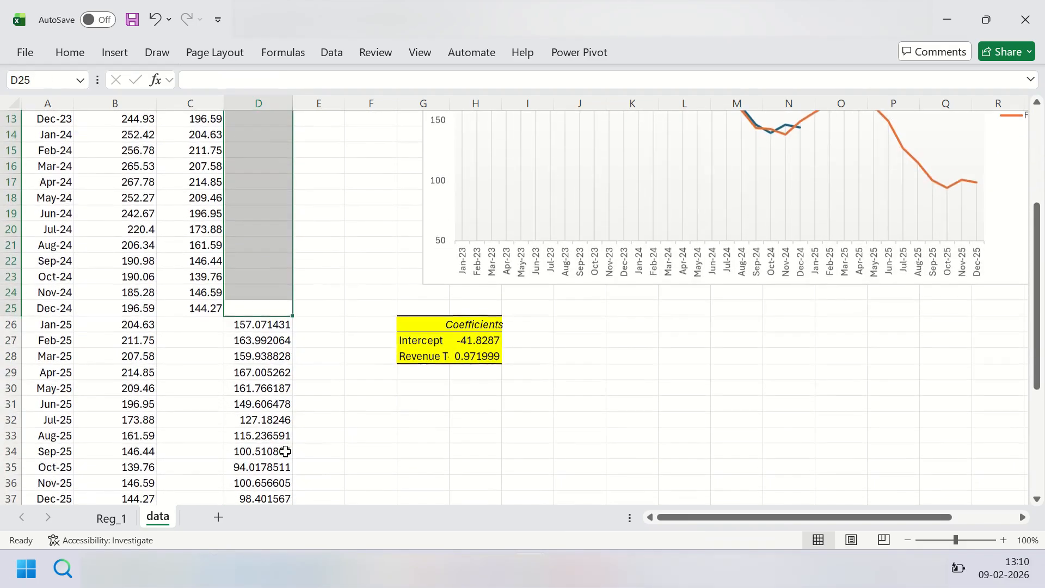
{"action": "scroll", "coordinate": [584, 404], "scroll_direction": "up", "scroll_amount": 1}
{"action": "left_click", "coordinate": [798, 148]}
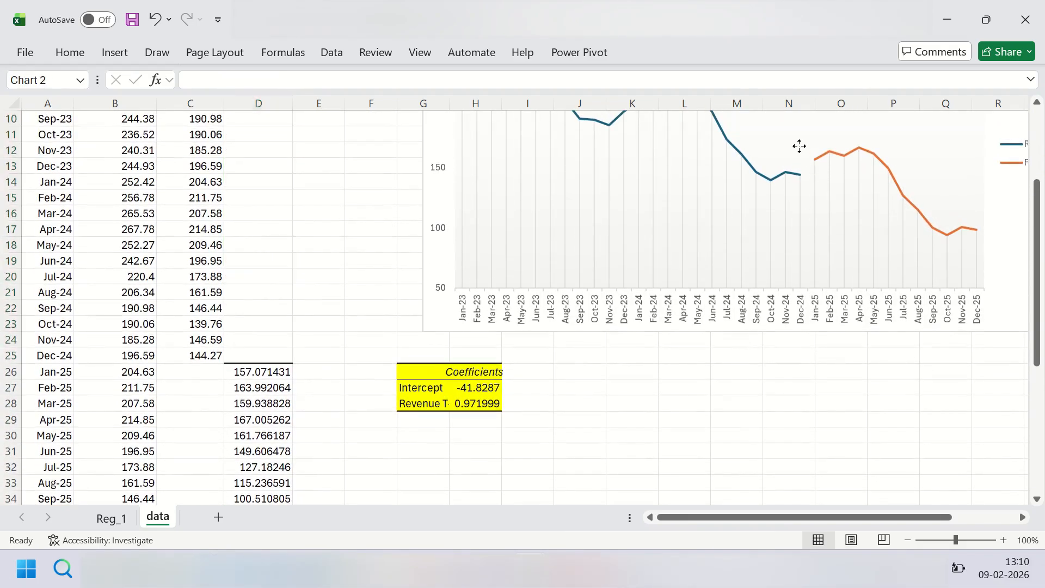
Step: Copy the Dec-24 revenue from C25 into D25 to join the forecast line to the actual revenue line
{"action": "scroll", "coordinate": [293, 348], "scroll_direction": "up", "scroll_amount": 3}
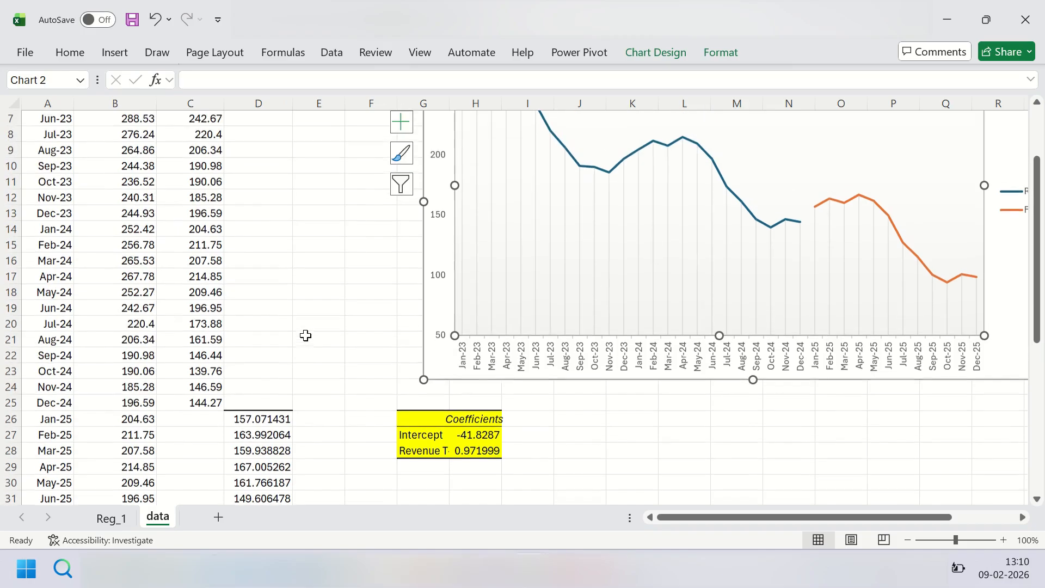
{"action": "scroll", "coordinate": [293, 348], "scroll_direction": "down", "scroll_amount": 1}
{"action": "left_click", "coordinate": [207, 449]}
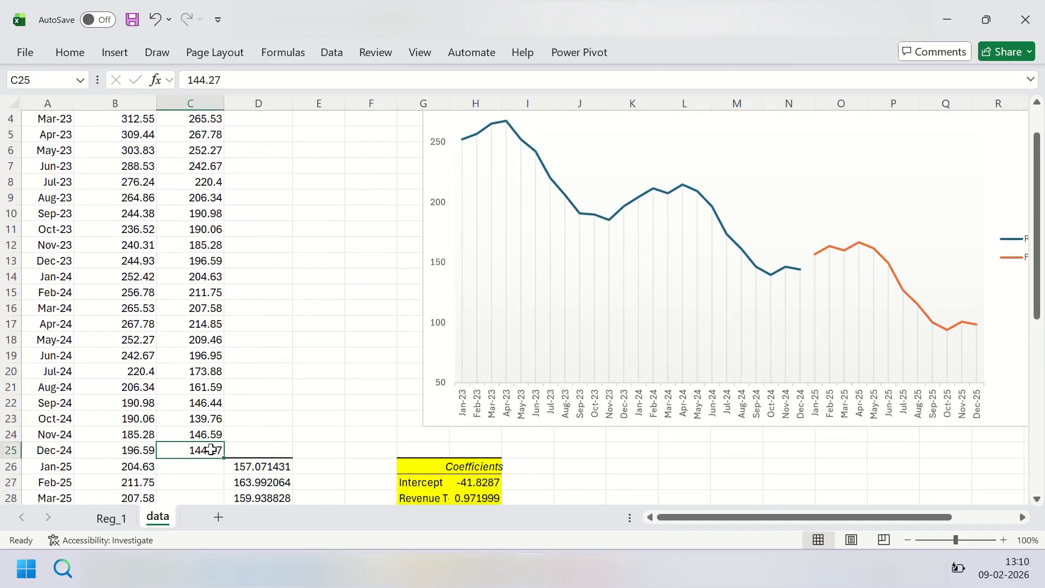
{"action": "key", "text": "ctrl+c"}
{"action": "left_click", "coordinate": [262, 451]}
{"action": "key", "text": "ctrl+v"}
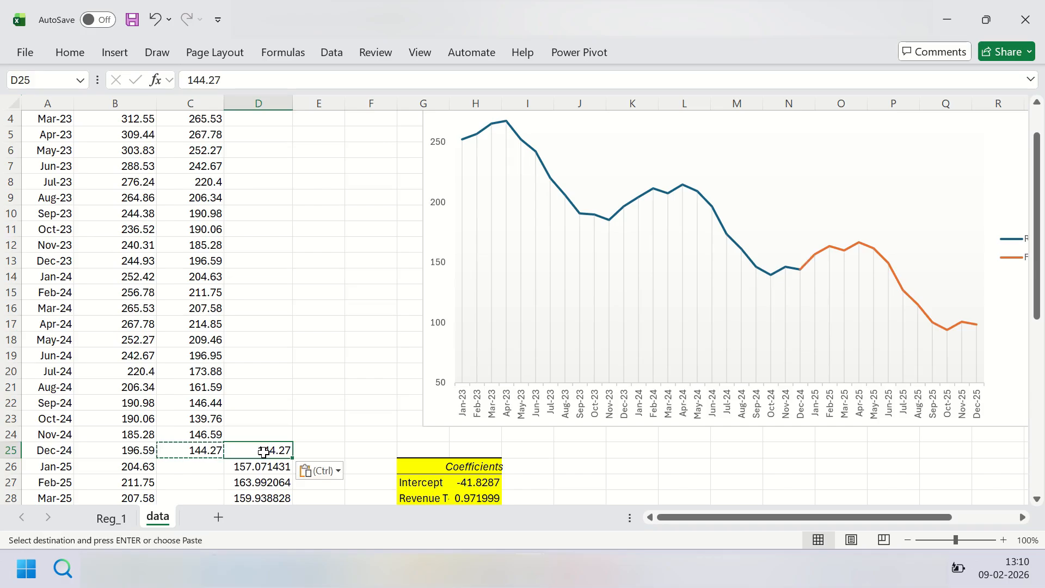
{"action": "scroll", "coordinate": [719, 140], "scroll_direction": "up", "scroll_amount": 3}
{"action": "left_click", "coordinate": [648, 222]}
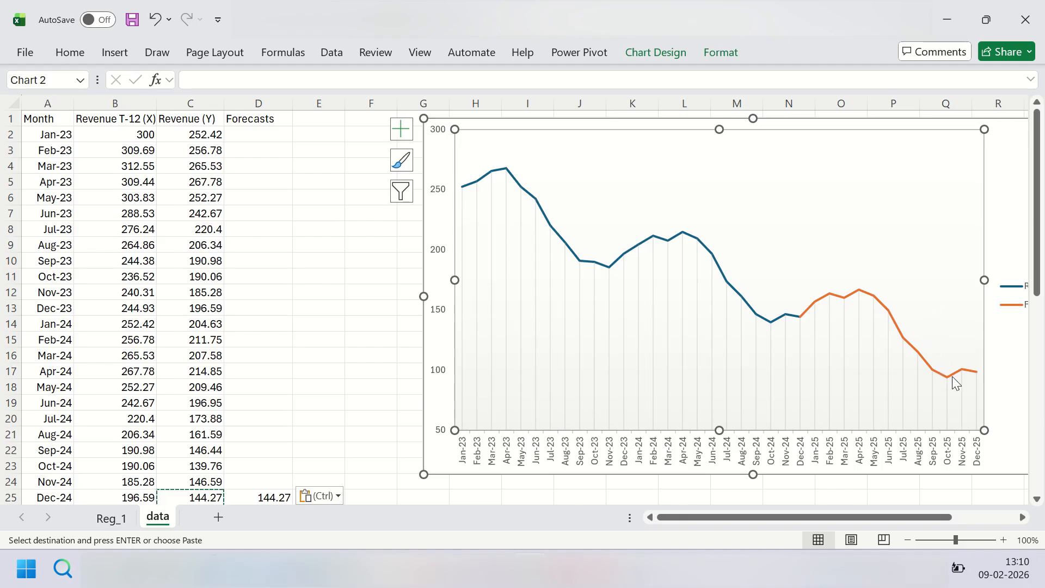
{"action": "mouse_move", "coordinate": [956, 383]}
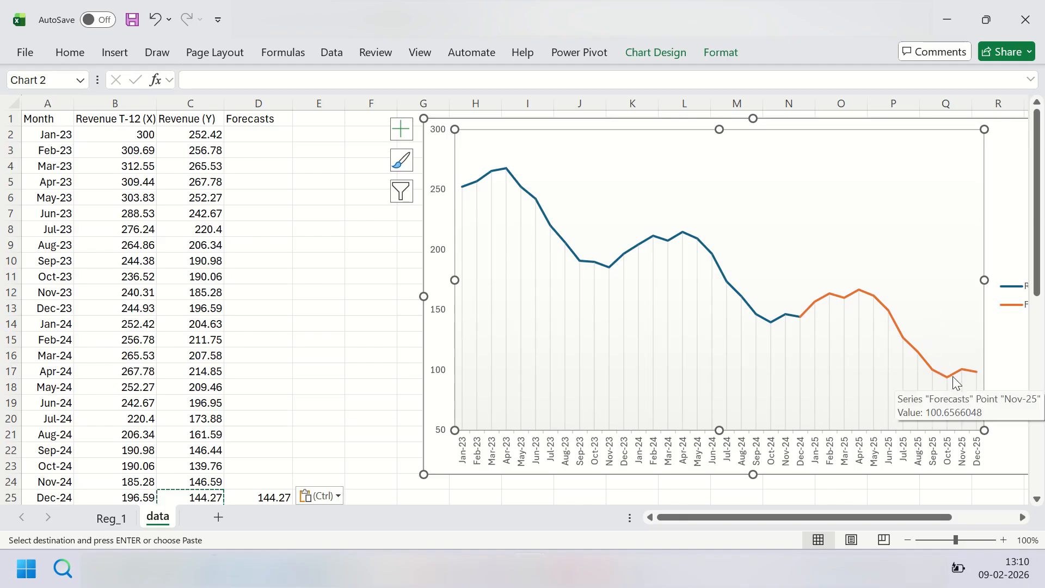